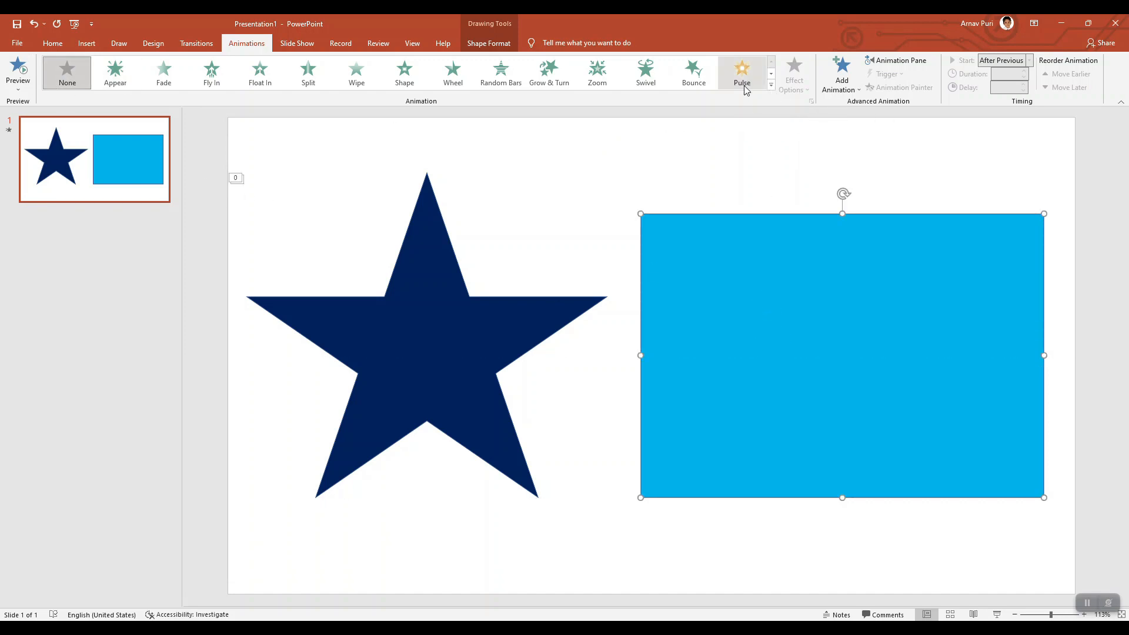
Apply the Shapes motion path animation to the blue rectangle
{"action": "left_click", "coordinate": [771, 86]}
{"action": "left_click", "coordinate": [947, 150]}
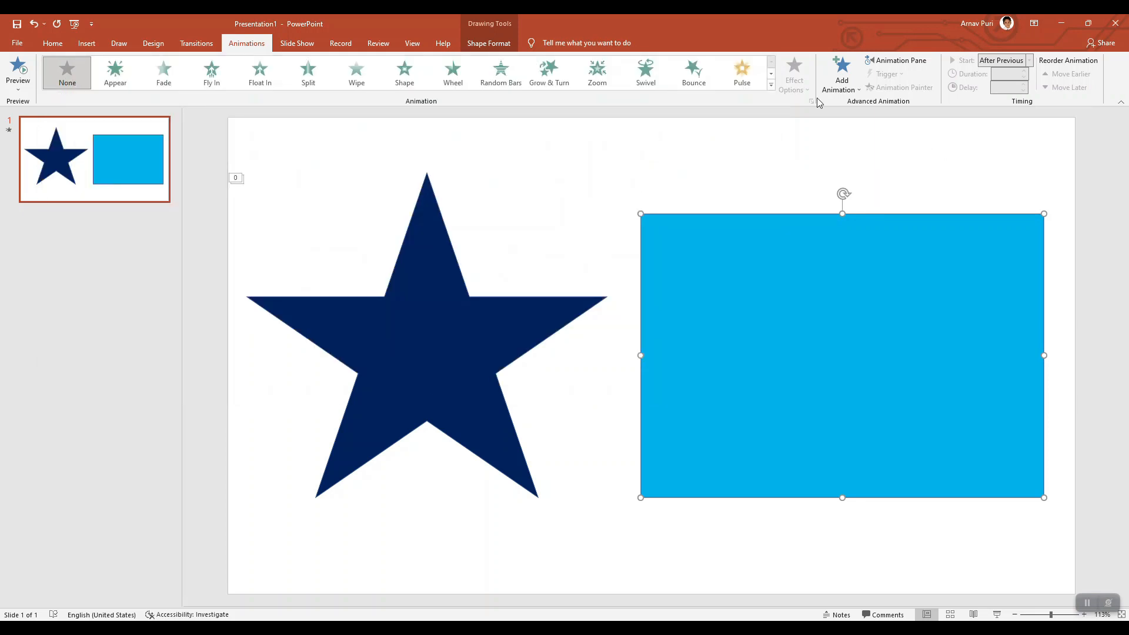
{"action": "left_click", "coordinate": [771, 88]}
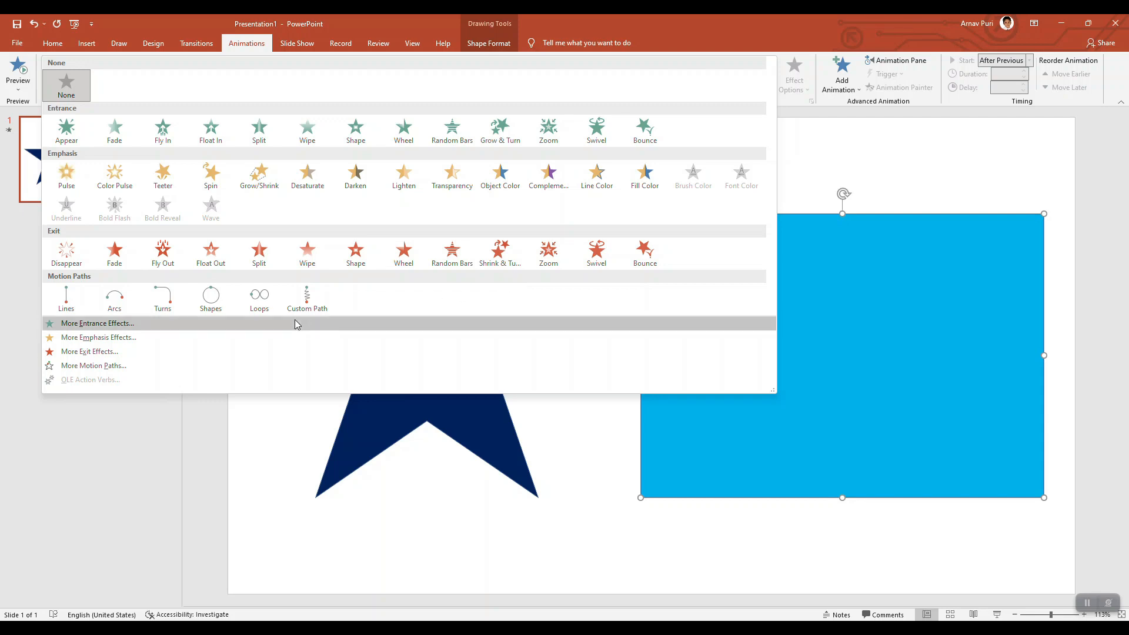
{"action": "left_click", "coordinate": [230, 307]}
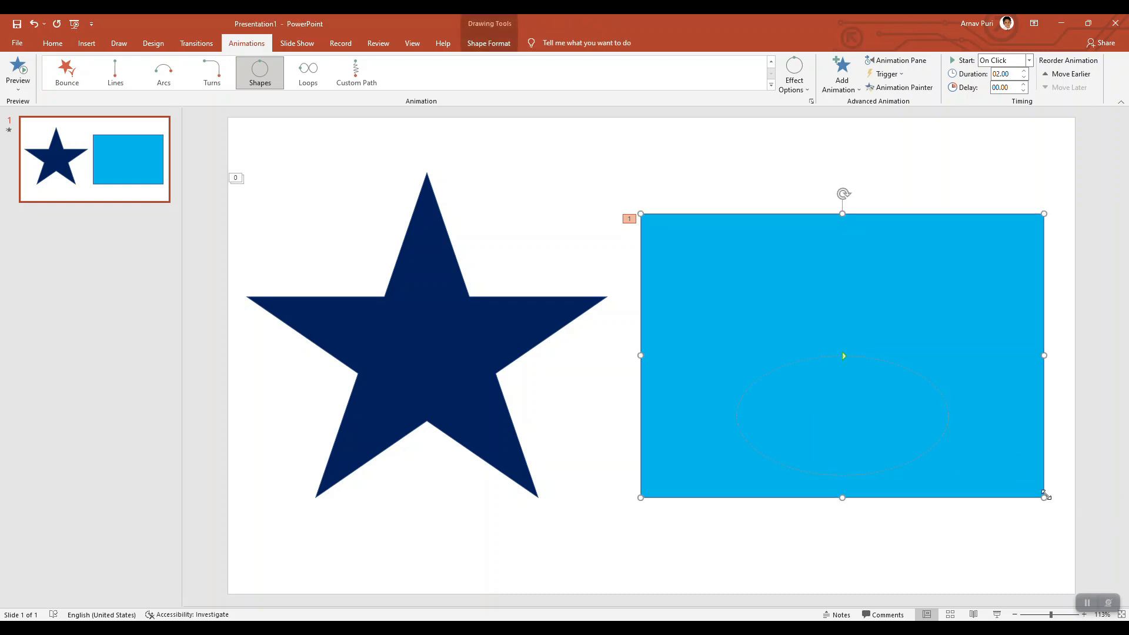
Shrink the blue rectangle to less than half its width and move it to the middle of the slide's right half
{"action": "left_click_drag", "start_coordinate": [1046, 495], "coordinate": [814, 325]}
{"action": "left_click_drag", "start_coordinate": [778, 292], "coordinate": [929, 384]}
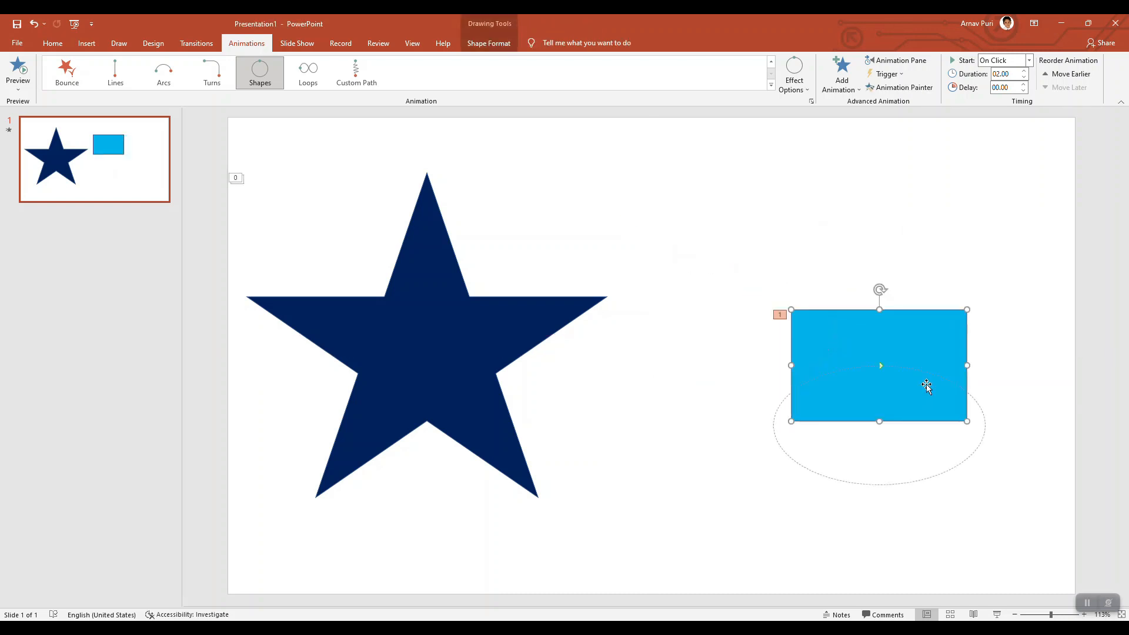
{"action": "double_click", "coordinate": [881, 366]}
{"action": "left_click", "coordinate": [647, 417]}
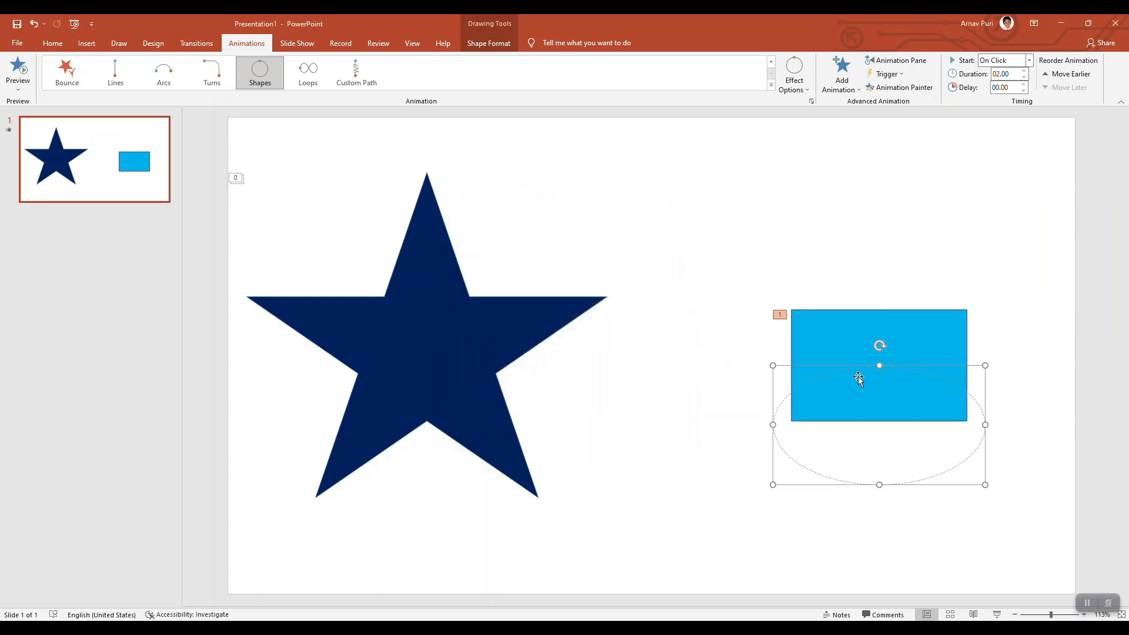
{"action": "left_click", "coordinate": [1009, 360]}
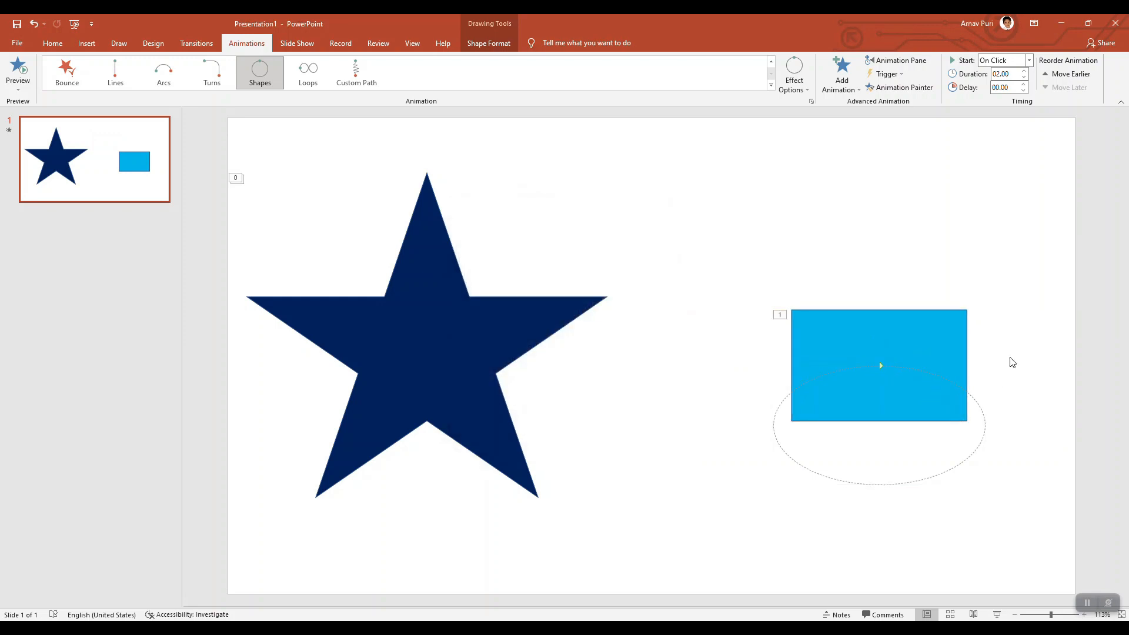
{"action": "left_click", "coordinate": [881, 365]}
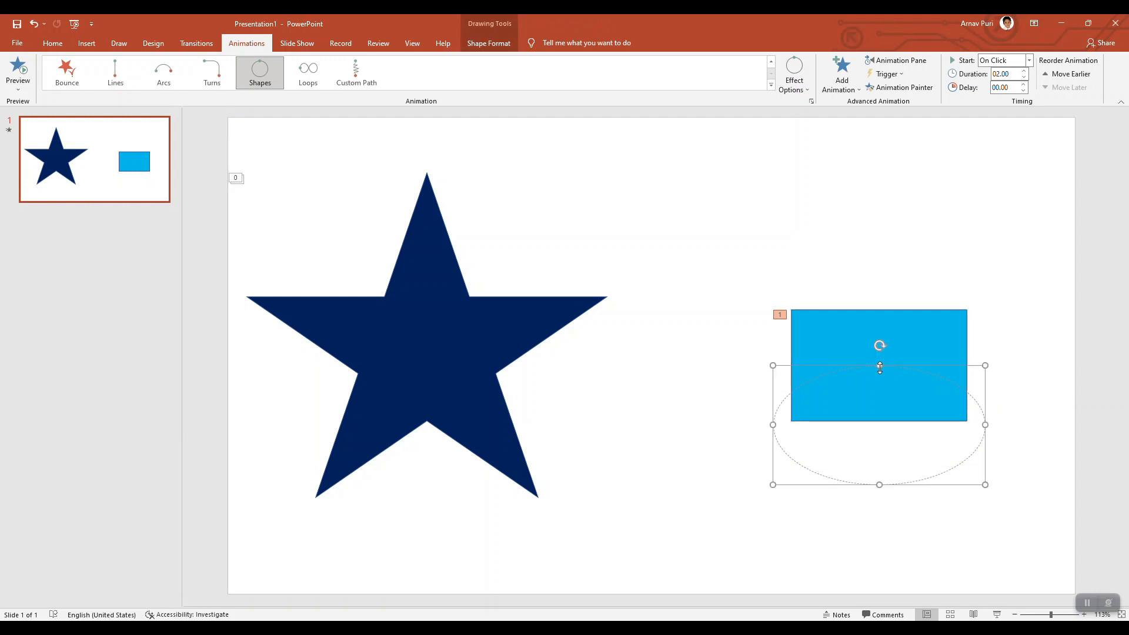
{"action": "left_click_drag", "start_coordinate": [882, 367], "coordinate": [882, 369]}
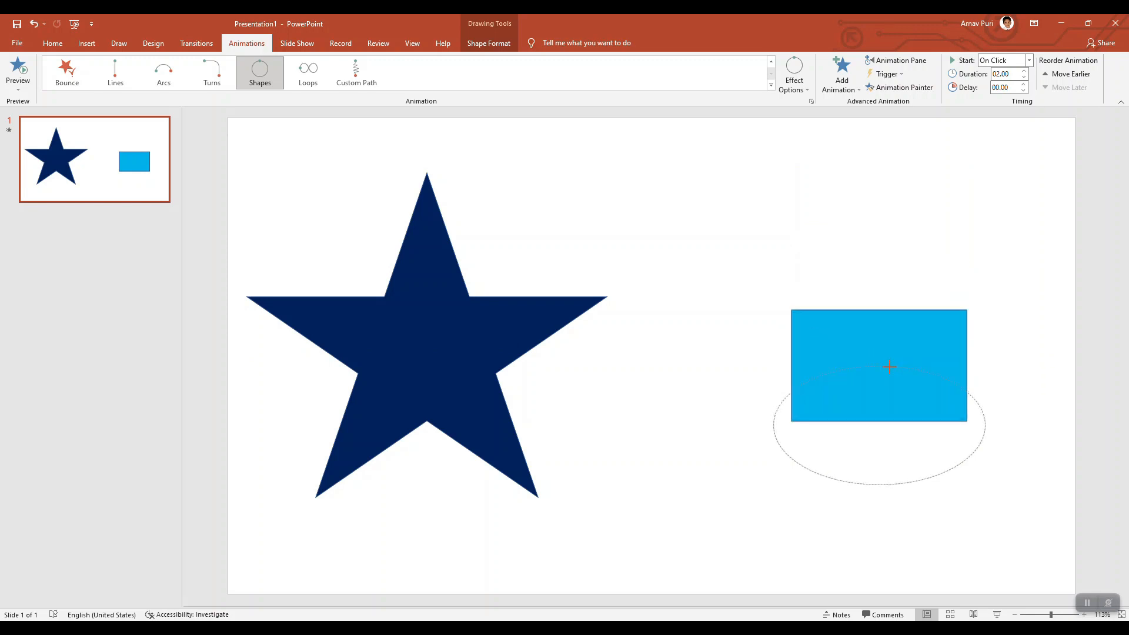
{"action": "left_click", "coordinate": [1035, 517]}
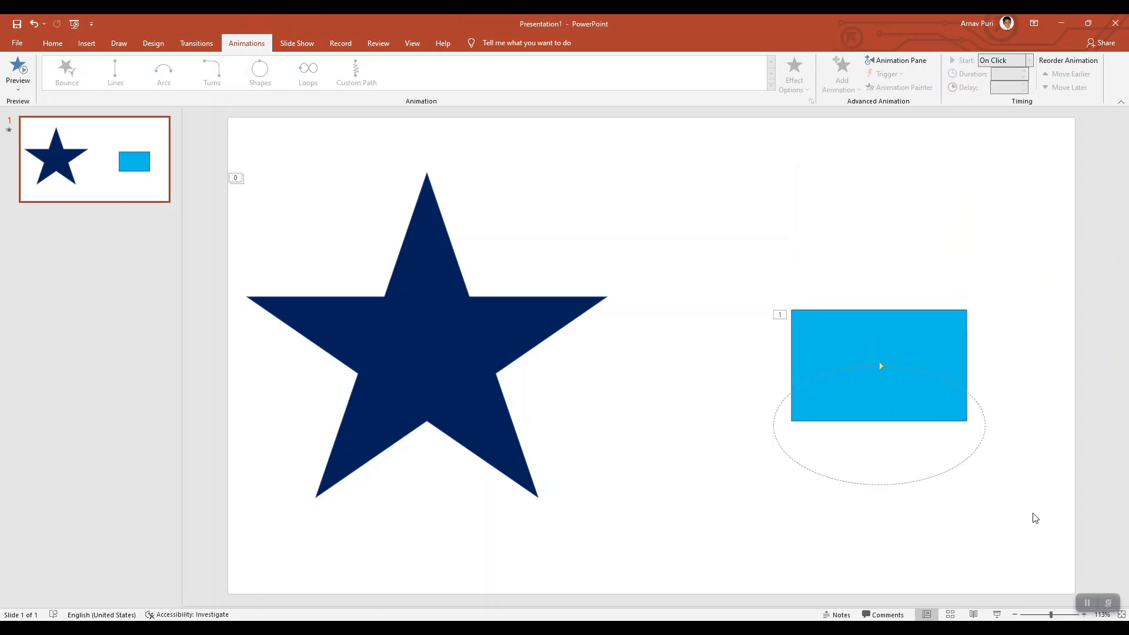
Play the slide show to watch the rectangle's Shapes motion path, and return to editing with the rectangle selected
{"action": "left_click", "coordinate": [997, 615]}
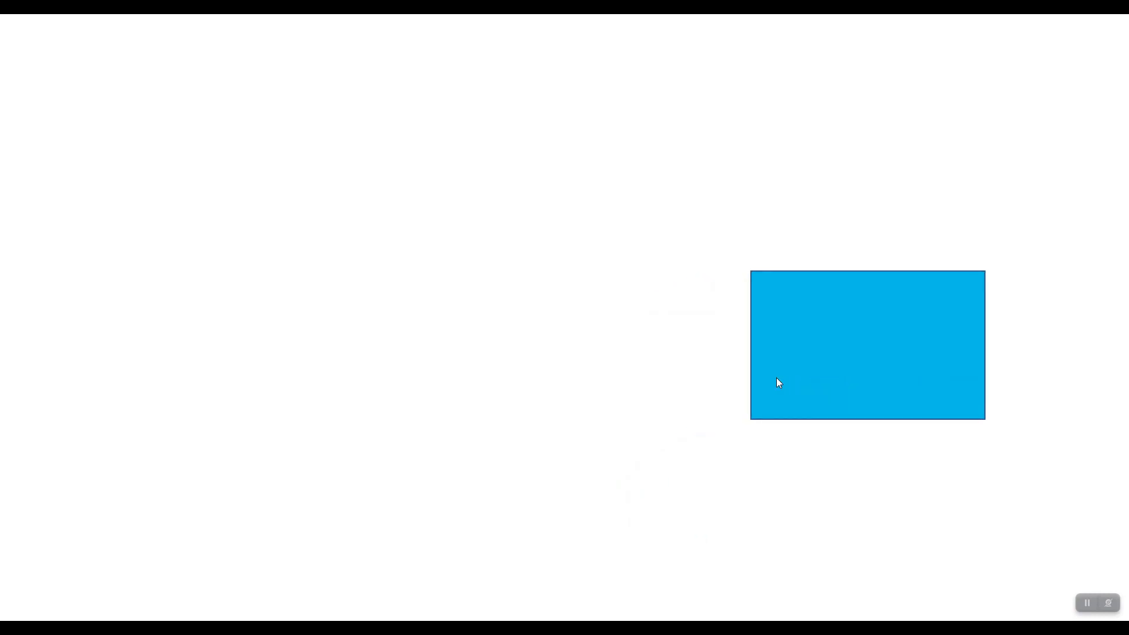
{"action": "left_click", "coordinate": [634, 351]}
{"action": "left_click", "coordinate": [635, 351]}
{"action": "left_click", "coordinate": [868, 407]}
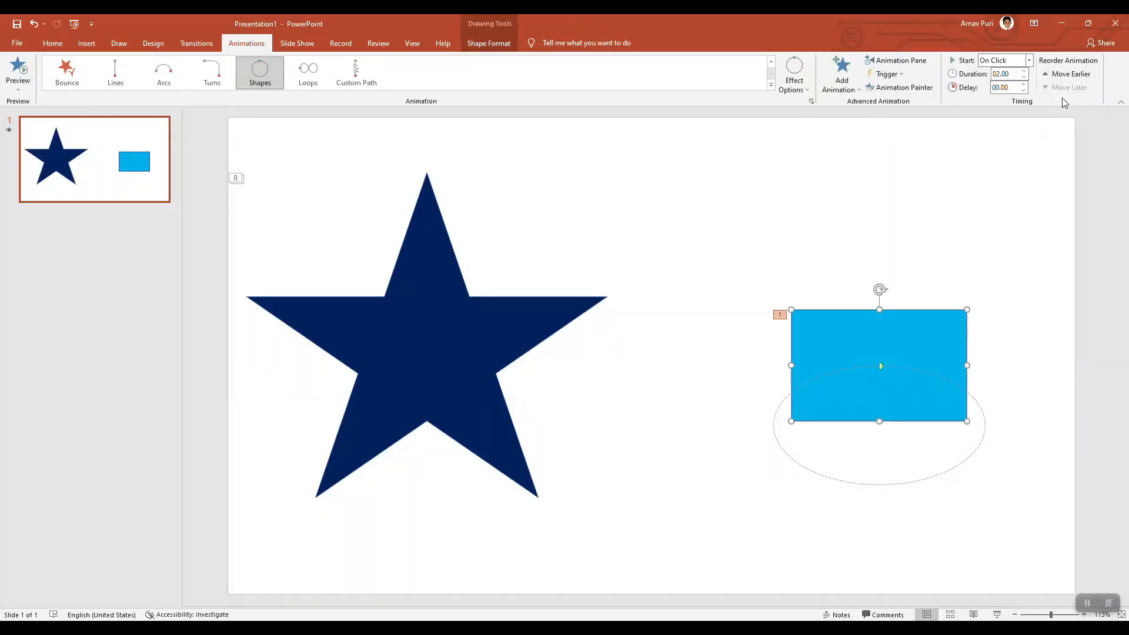
Set the rectangle's Shapes motion path to start After Previous with a delay of 00.50
{"action": "left_click", "coordinate": [1027, 61]}
{"action": "left_click", "coordinate": [1015, 97]}
{"action": "left_click", "coordinate": [1110, 138]}
{"action": "left_click", "coordinate": [913, 323]}
{"action": "left_click", "coordinate": [890, 266]}
{"action": "left_click", "coordinate": [914, 329]}
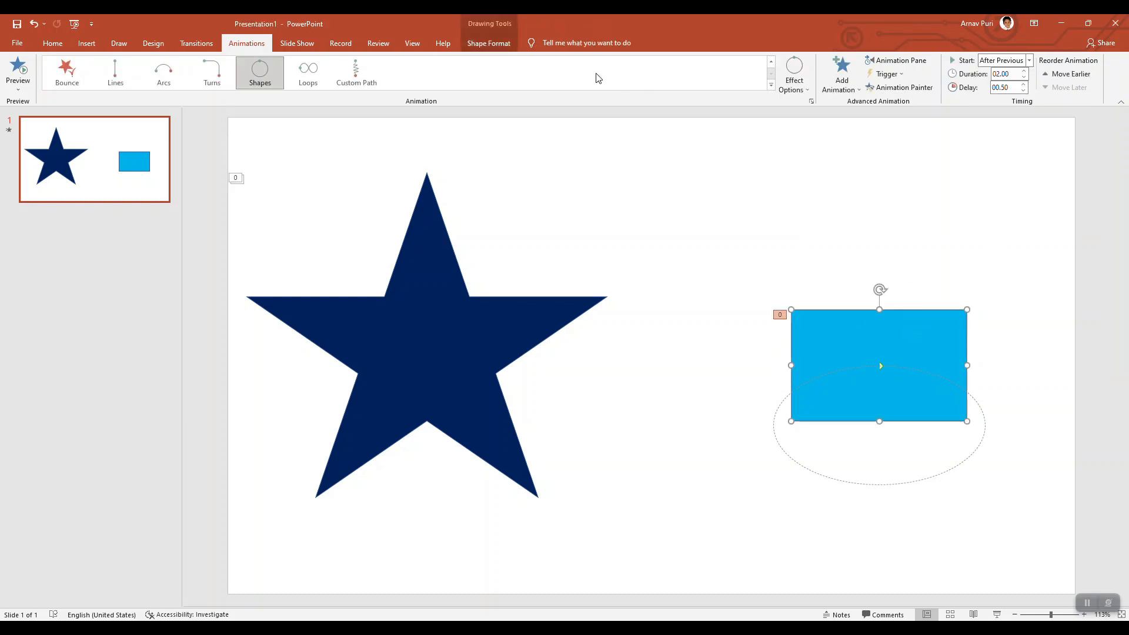
Remove the Shapes motion path from the blue rectangle by setting its animation to None
{"action": "left_click", "coordinate": [771, 86]}
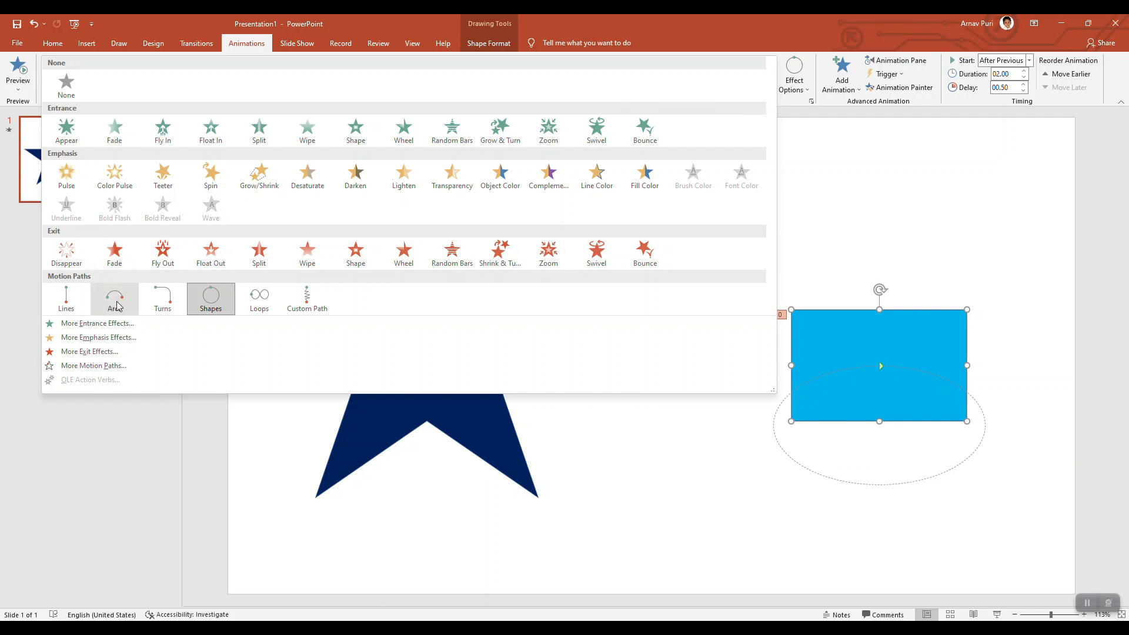
{"action": "left_click", "coordinate": [308, 299]}
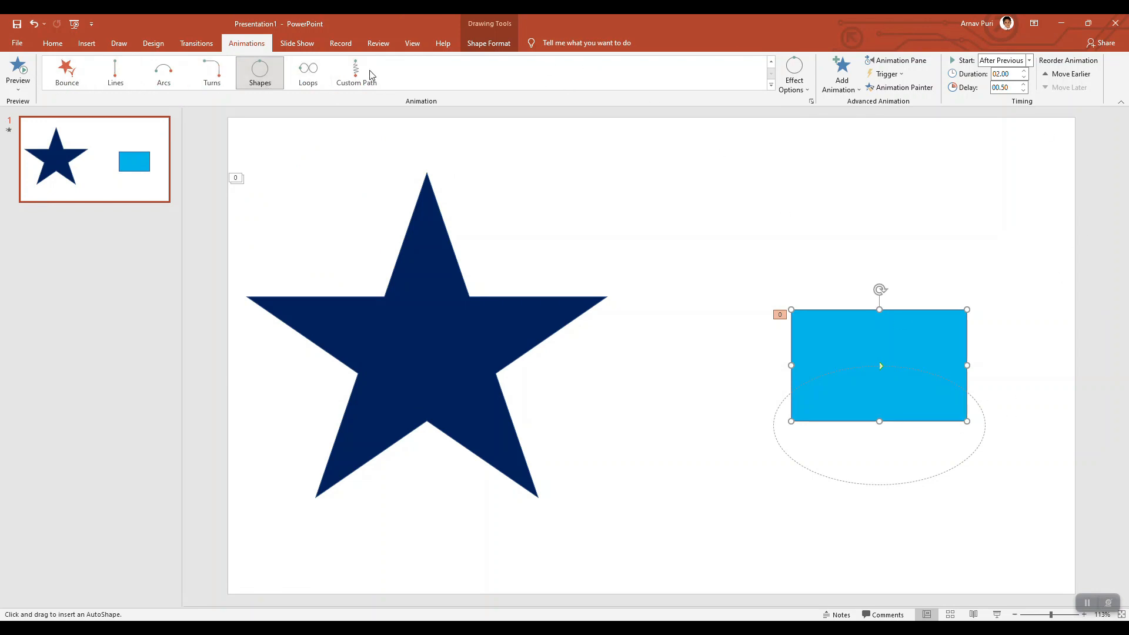
{"action": "left_click", "coordinate": [771, 85]}
{"action": "left_click", "coordinate": [67, 82]}
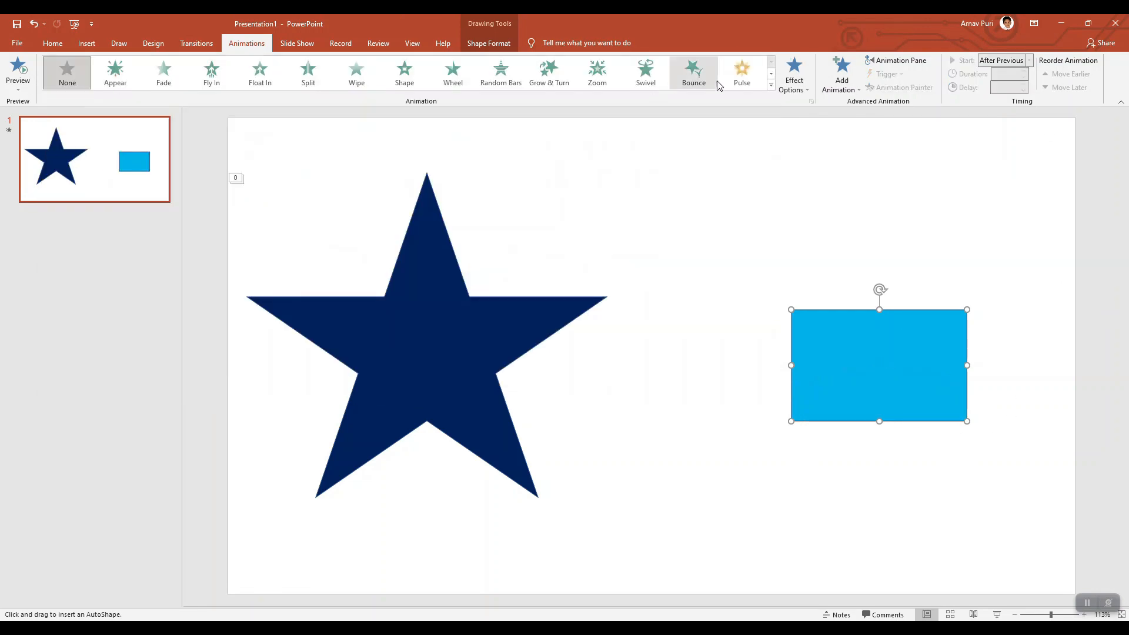
Draw a freehand Custom Path animation for the blue rectangle, looping below and above it and ending at its left edge
{"action": "left_click", "coordinate": [921, 413]}
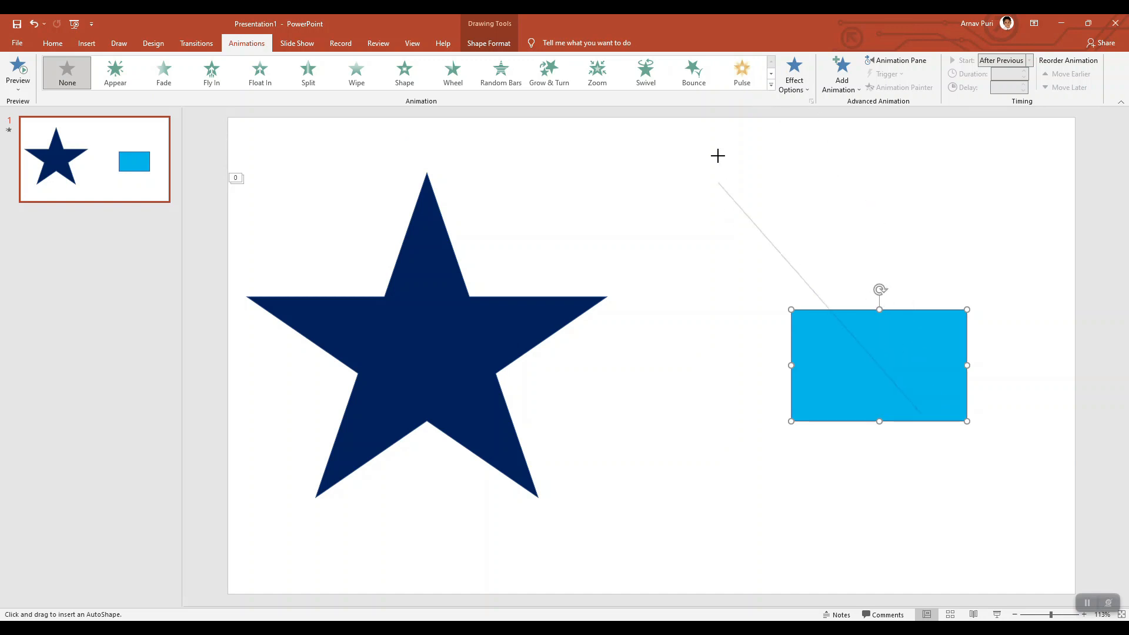
{"action": "left_click", "coordinate": [771, 87]}
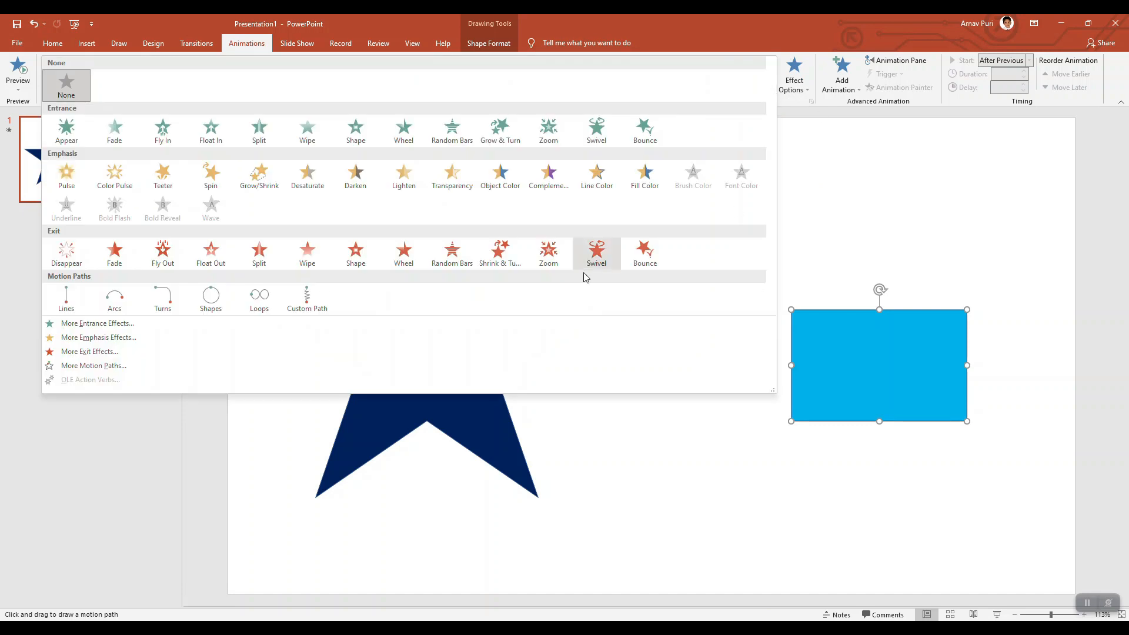
{"action": "left_click", "coordinate": [307, 300]}
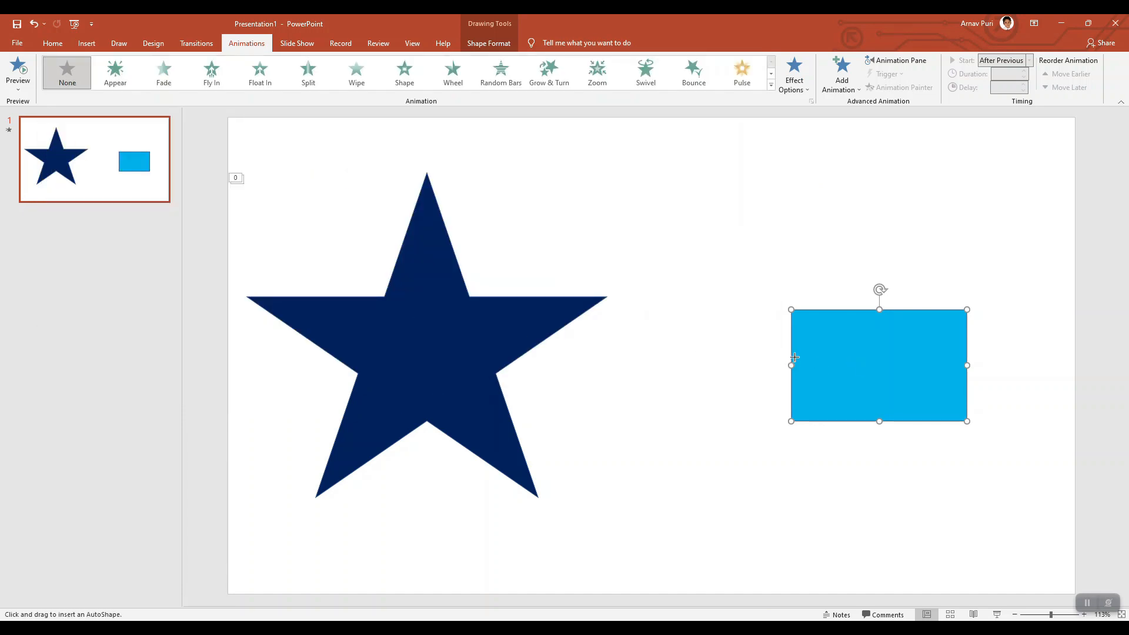
{"action": "mouse_move", "coordinate": [668, 434]}
{"action": "left_mouse_down"}
{"action": "mouse_move", "coordinate": [746, 509]}
{"action": "mouse_move", "coordinate": [859, 534]}
{"action": "mouse_move", "coordinate": [987, 523]}
{"action": "left_mouse_up"}
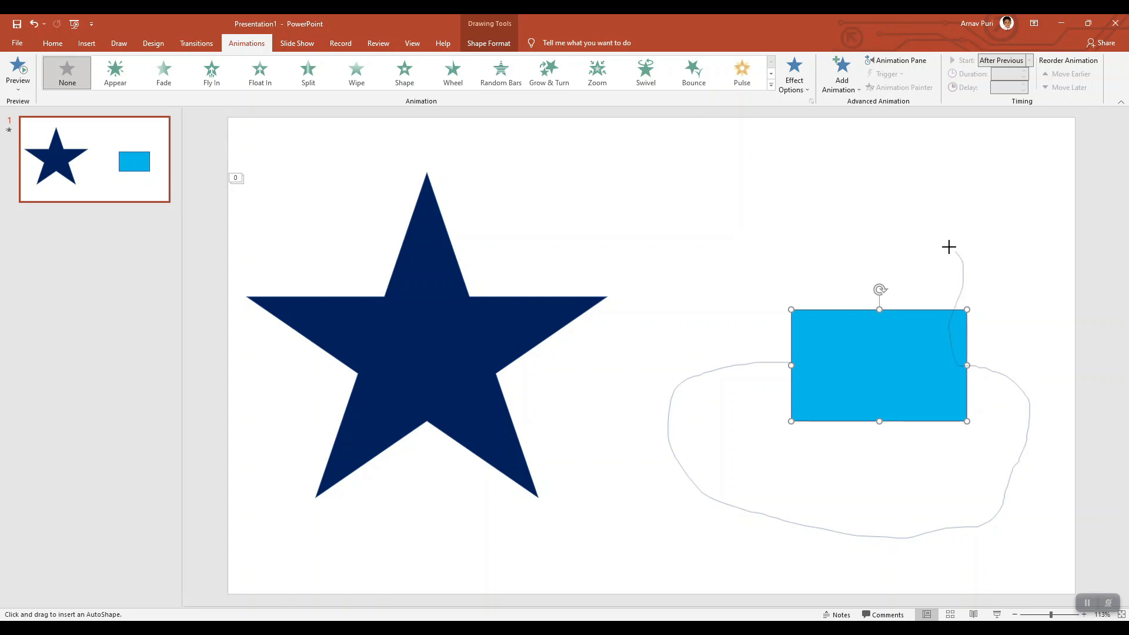
{"action": "left_click_drag", "start_coordinate": [949, 247], "coordinate": [846, 243]}
{"action": "left_click_drag", "start_coordinate": [793, 335], "coordinate": [791, 360]}
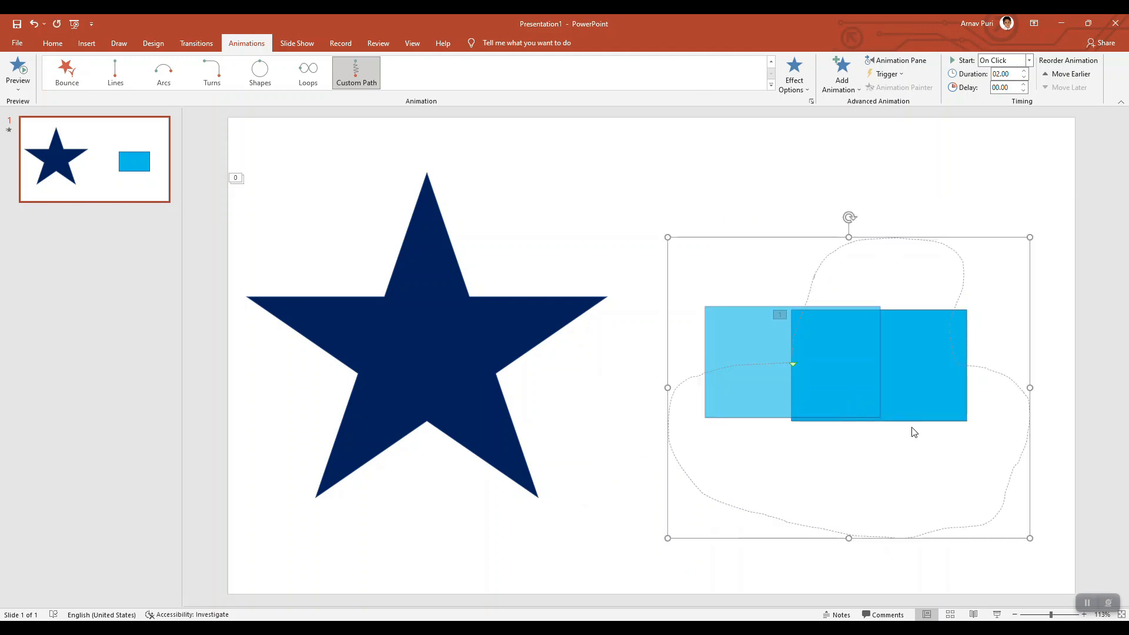
Set the duration of the rectangle's custom motion path to 04.00
{"action": "left_click", "coordinate": [914, 433]}
{"action": "left_click", "coordinate": [938, 361]}
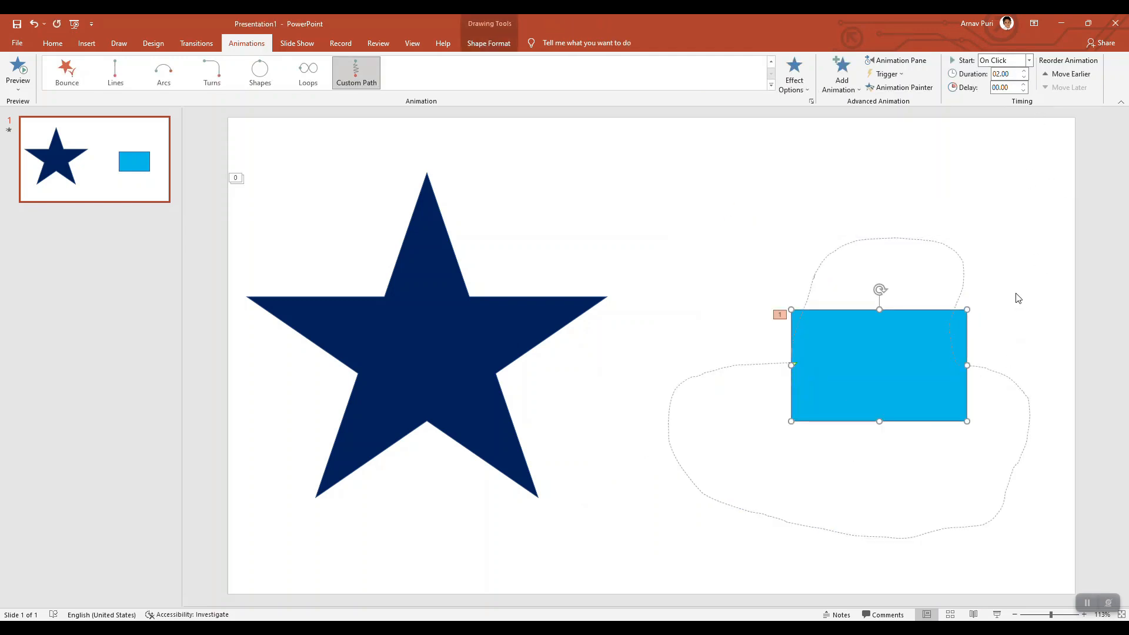
{"action": "left_click", "coordinate": [964, 275]}
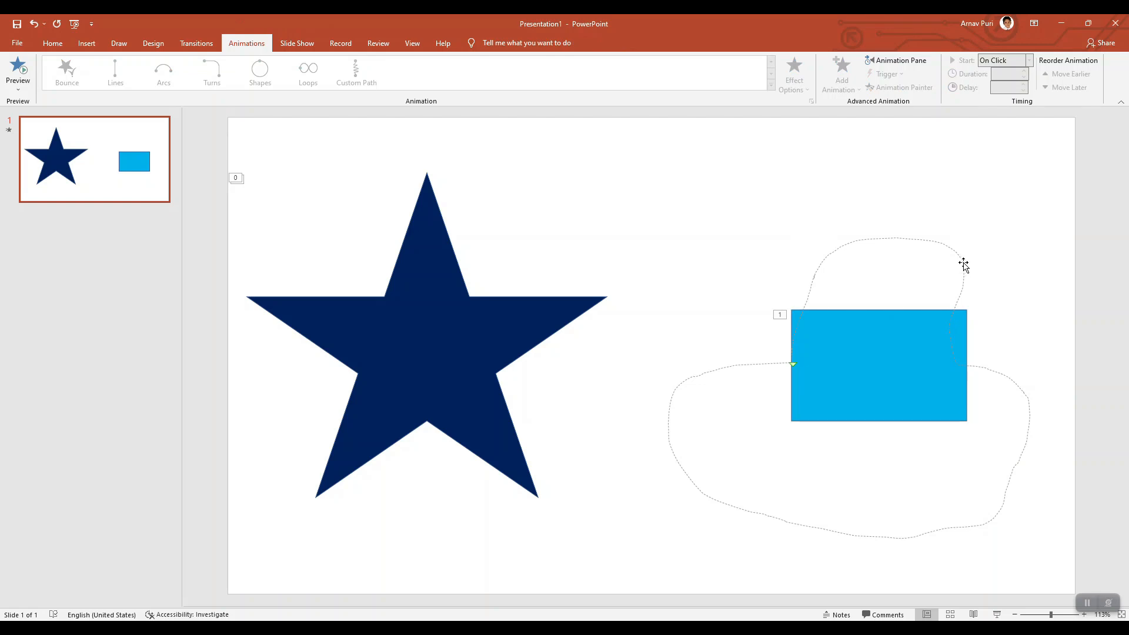
{"action": "left_click", "coordinate": [963, 266]}
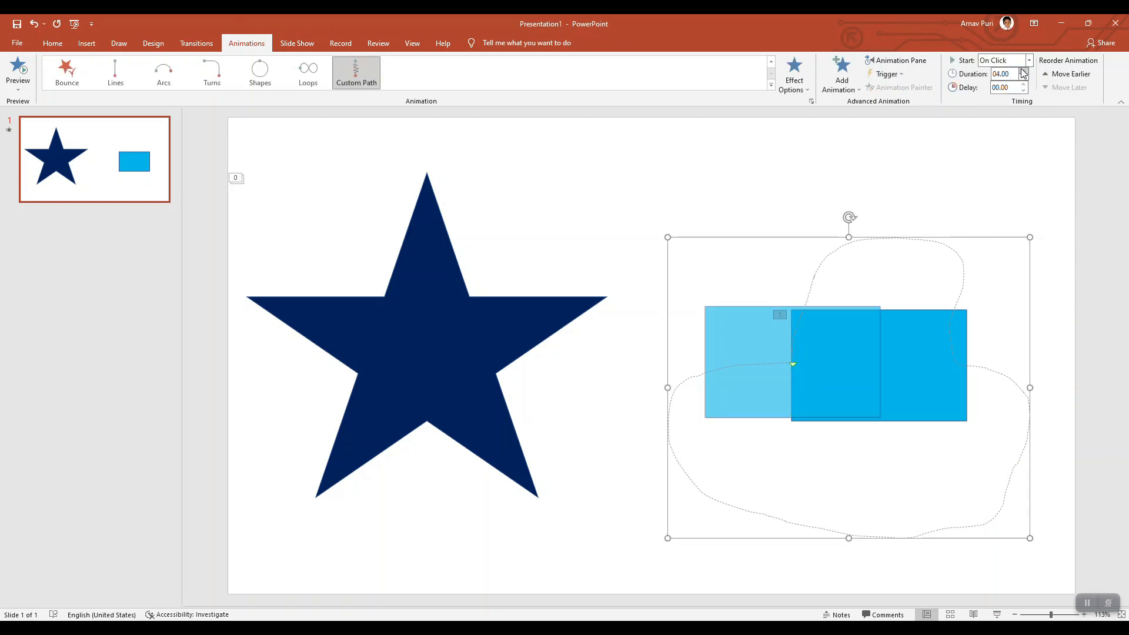
{"action": "key", "text": "Escape"}
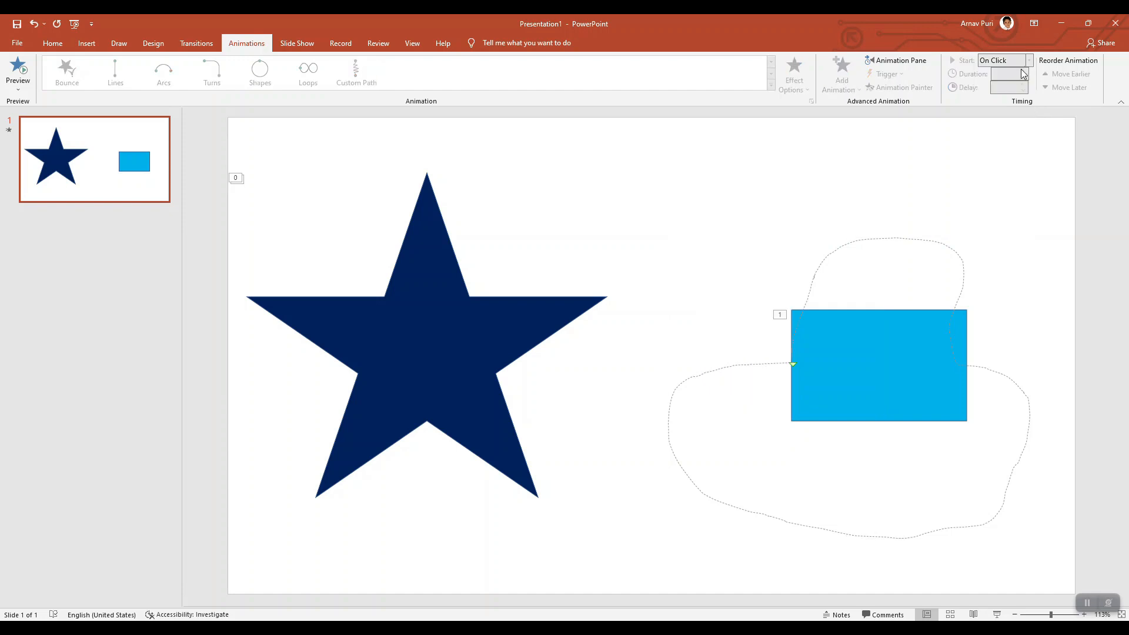
Set the rectangle's custom motion path to start After Previous
{"action": "left_click", "coordinate": [951, 332]}
{"action": "left_click", "coordinate": [959, 256]}
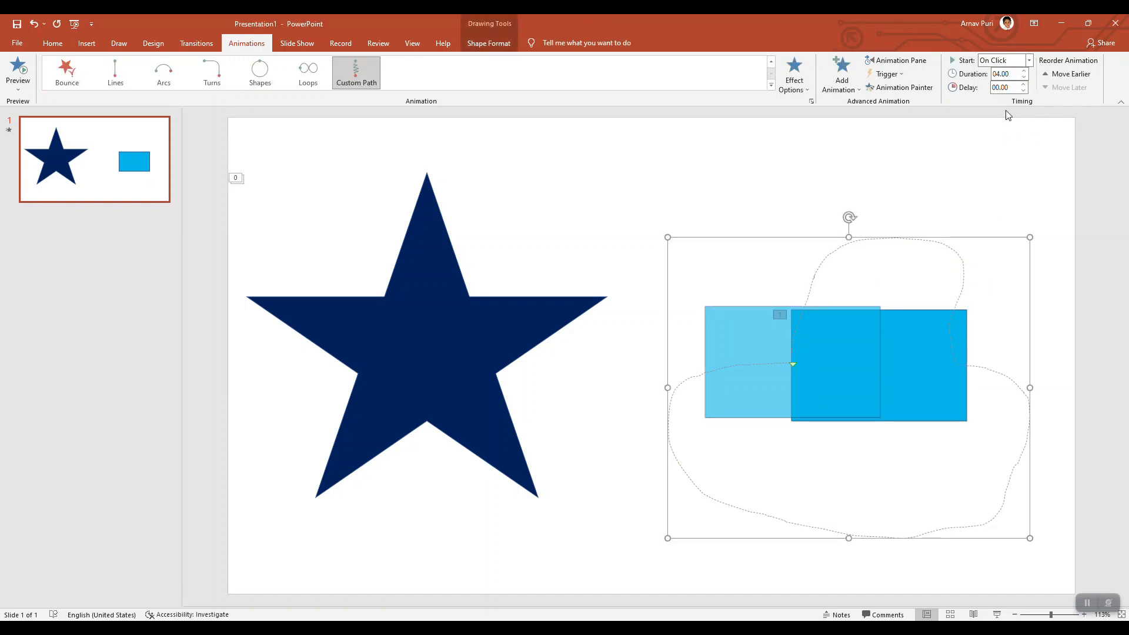
{"action": "left_click", "coordinate": [1030, 60]}
{"action": "left_click", "coordinate": [1008, 96]}
{"action": "key", "text": "Escape"}
Play the slide show through to its end to watch the custom motion path, and return to editing
{"action": "key", "text": "F5"}
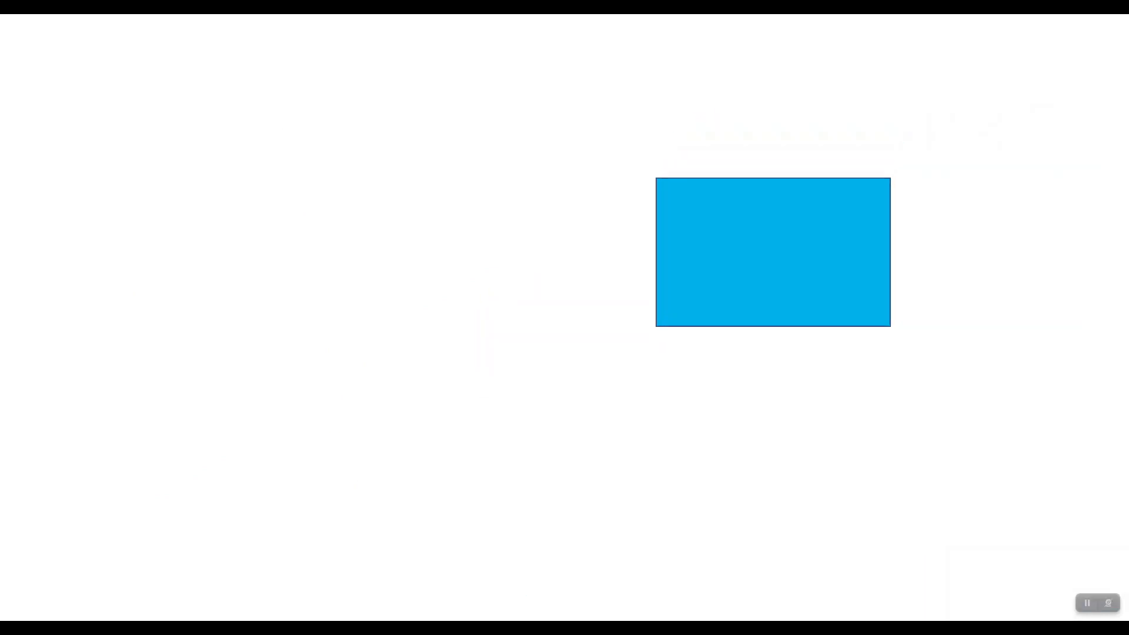
{"action": "left_click", "coordinate": [760, 322]}
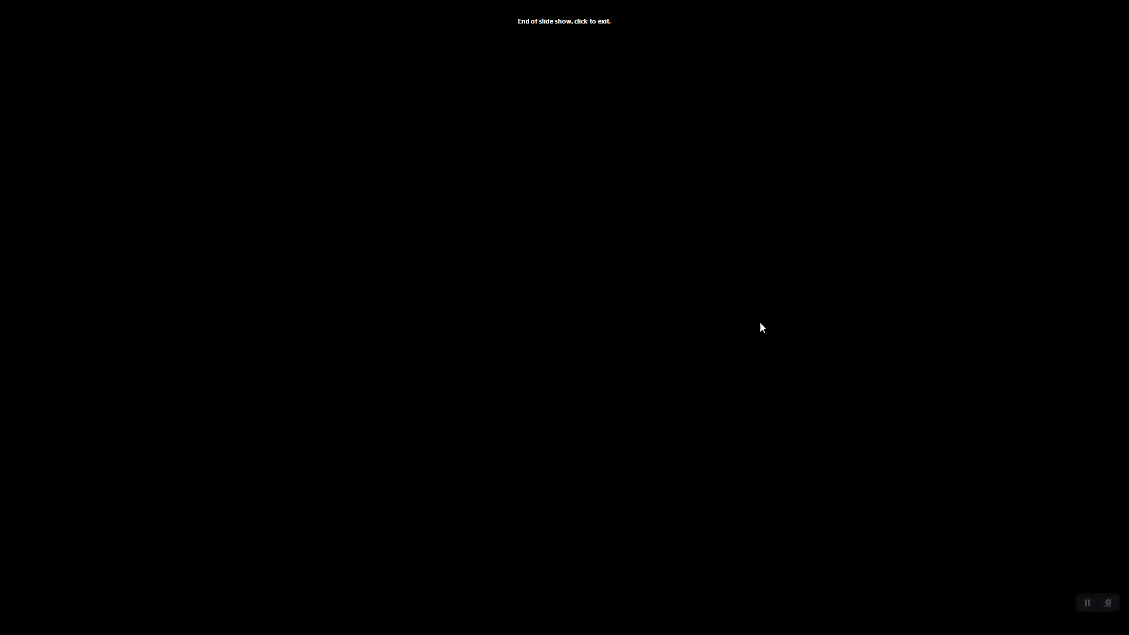
{"action": "left_click", "coordinate": [760, 322]}
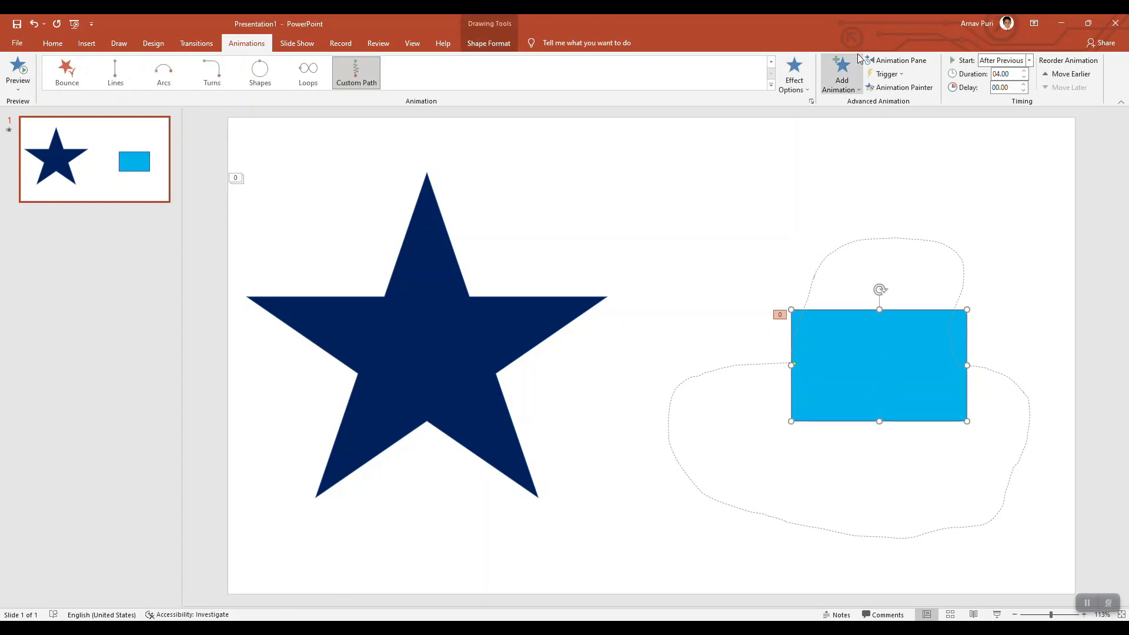
Replace the rectangle's animation with the Wedge effect from the additional entrance effects
{"action": "left_click", "coordinate": [771, 85]}
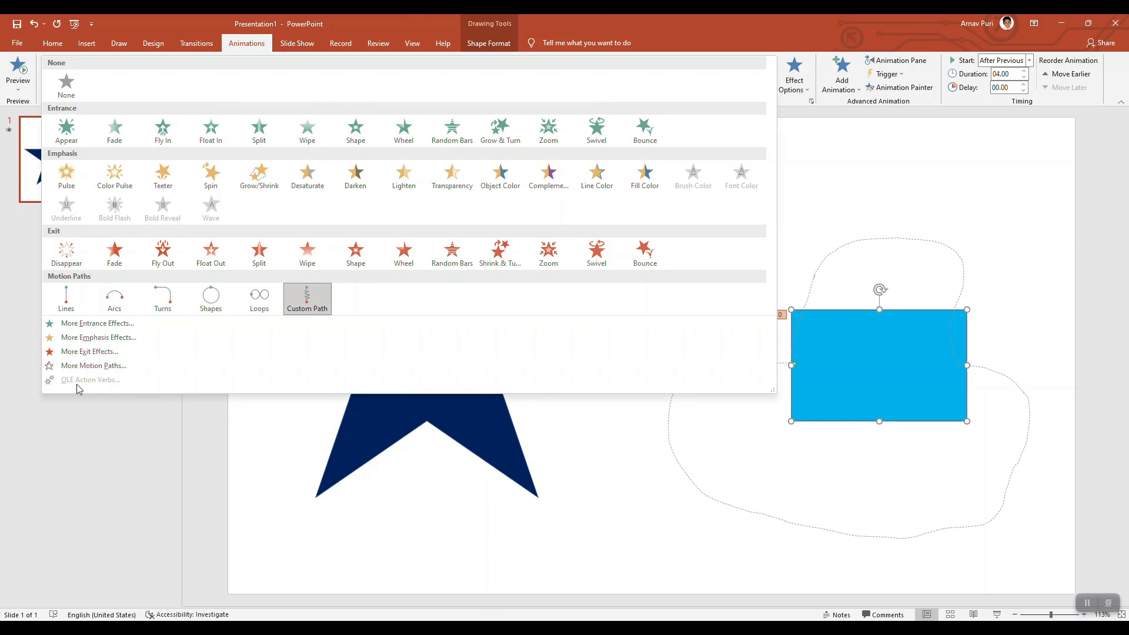
{"action": "left_click", "coordinate": [117, 323]}
{"action": "scroll", "coordinate": [521, 300], "scroll_direction": "down", "scroll_amount": 2}
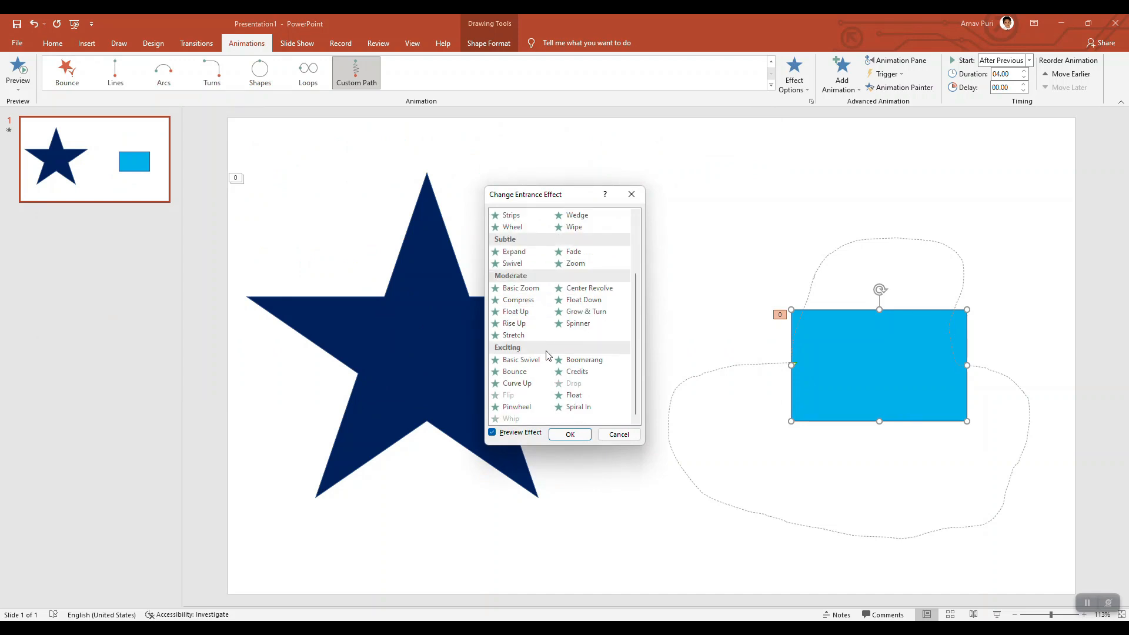
{"action": "scroll", "coordinate": [547, 354], "scroll_direction": "up", "scroll_amount": 2}
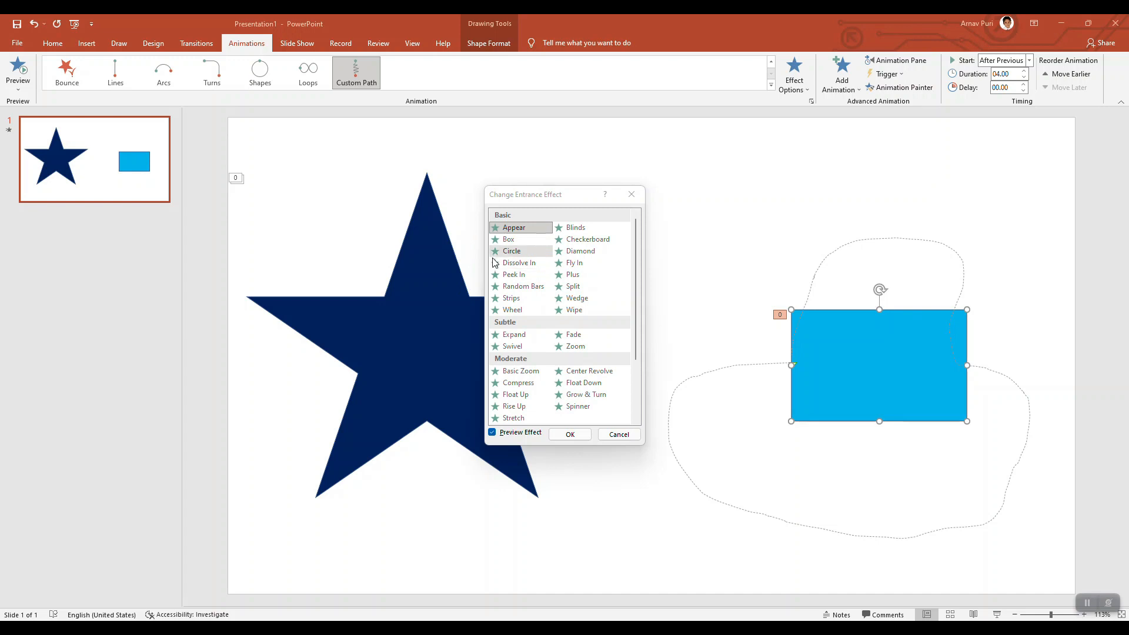
{"action": "scroll", "coordinate": [547, 288], "scroll_direction": "down", "scroll_amount": 2}
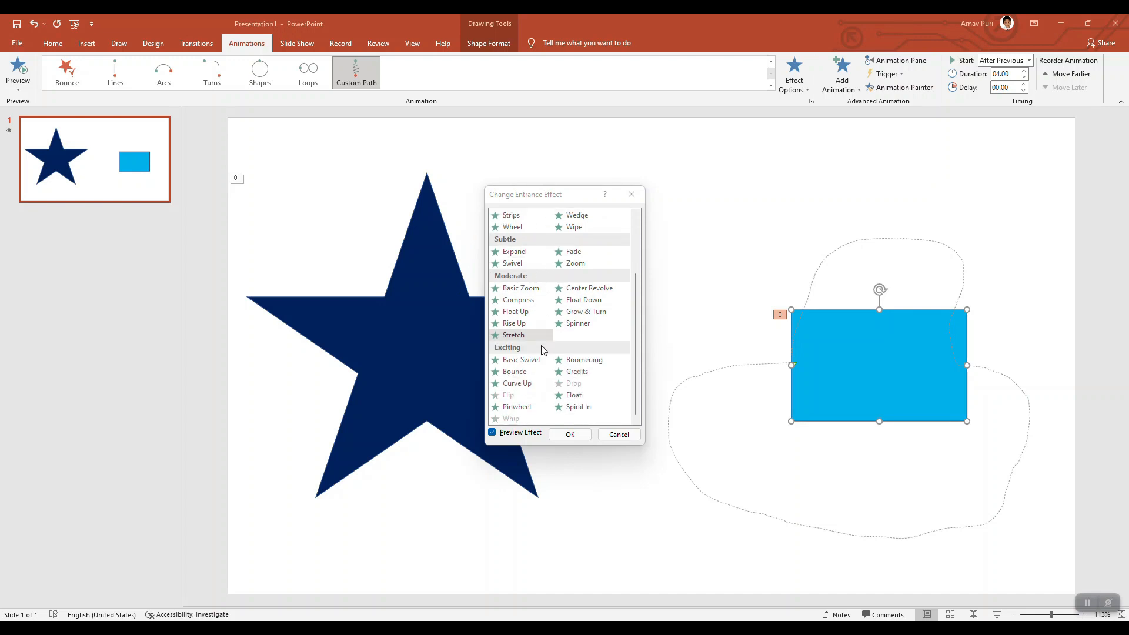
{"action": "scroll", "coordinate": [621, 265], "scroll_direction": "up", "scroll_amount": 3}
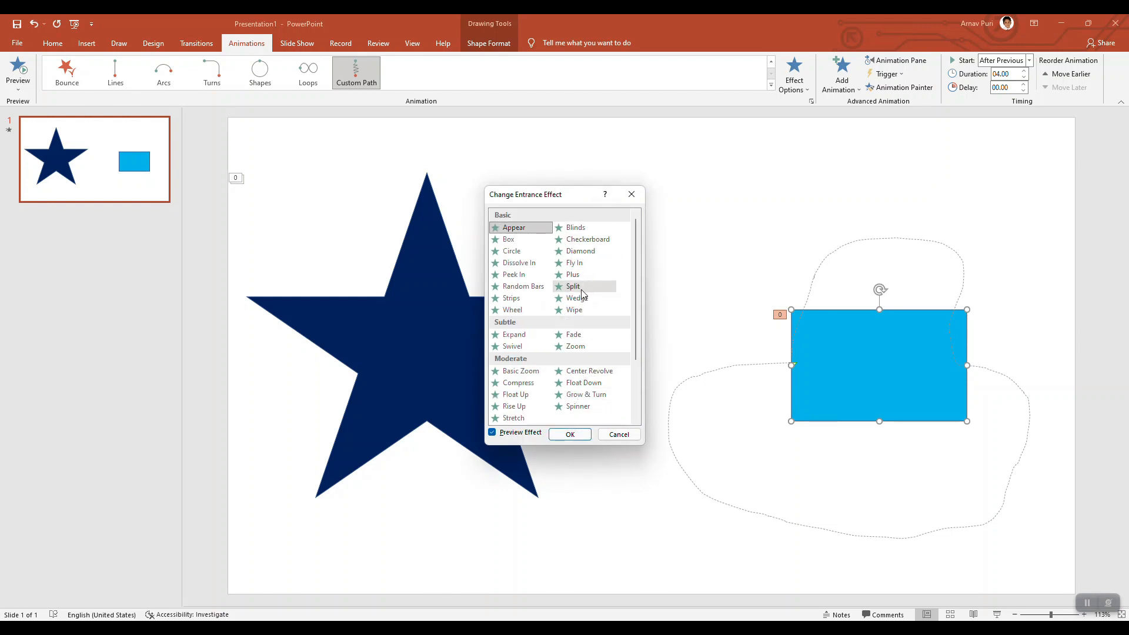
{"action": "left_click", "coordinate": [579, 298]}
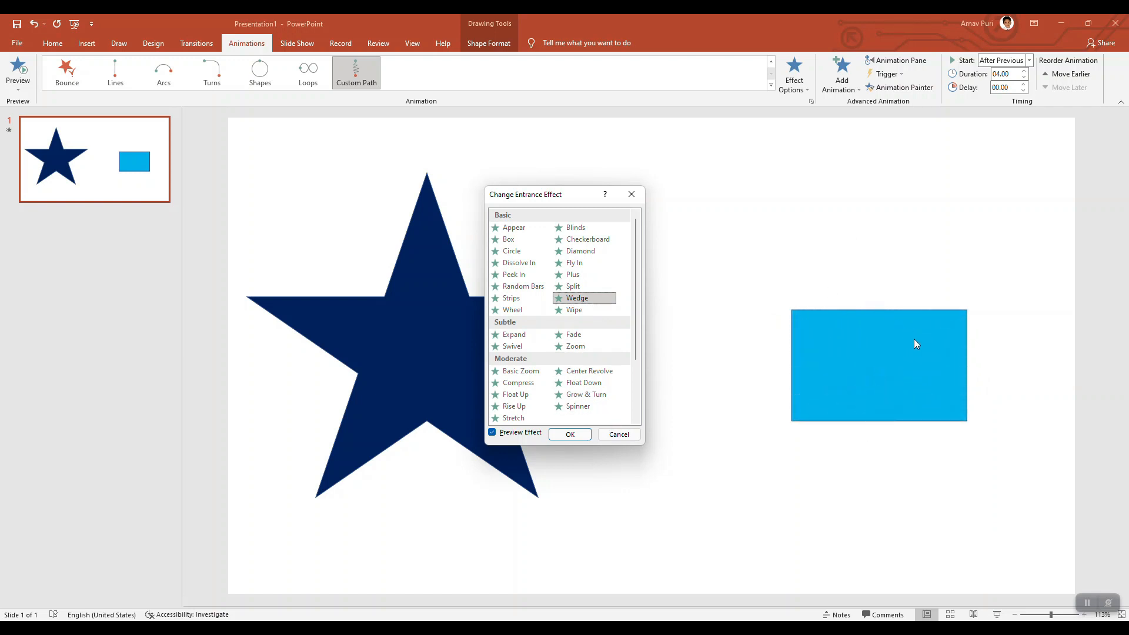
{"action": "left_click", "coordinate": [570, 434]}
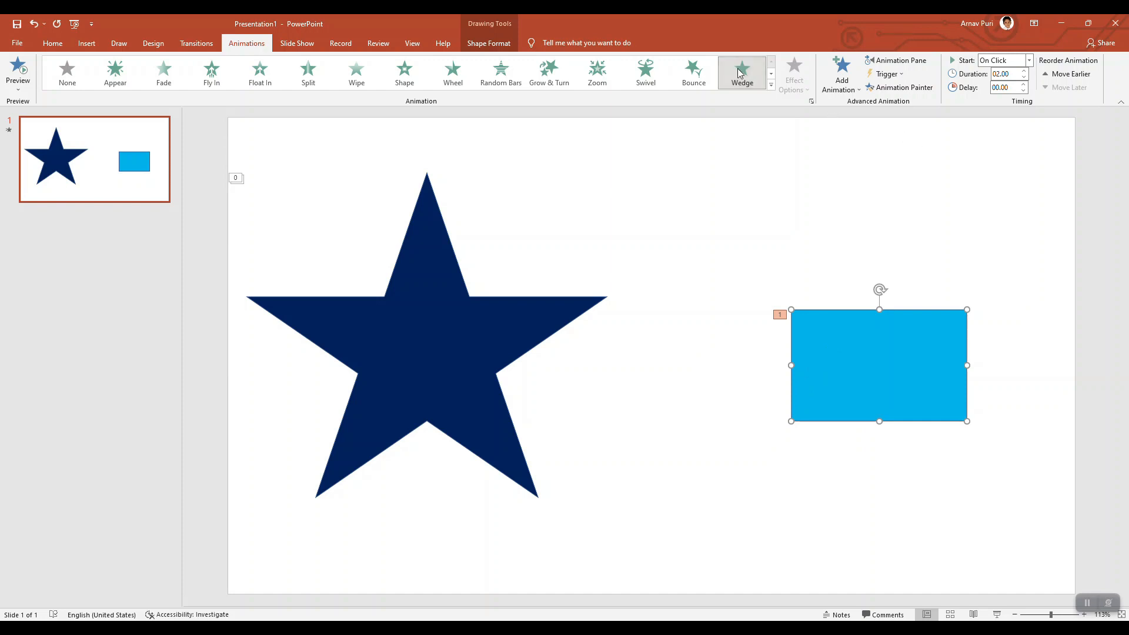
Examine the animation effects available for the blue rectangle, both as replacements and as additional animations
{"action": "left_click", "coordinate": [771, 86]}
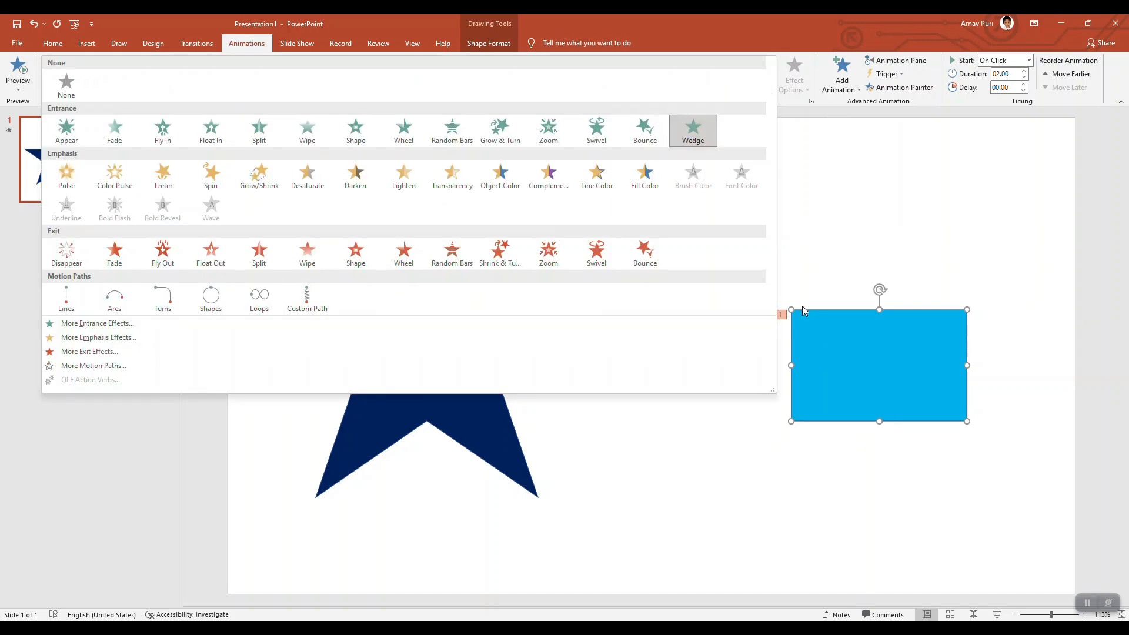
{"action": "left_click", "coordinate": [830, 322]}
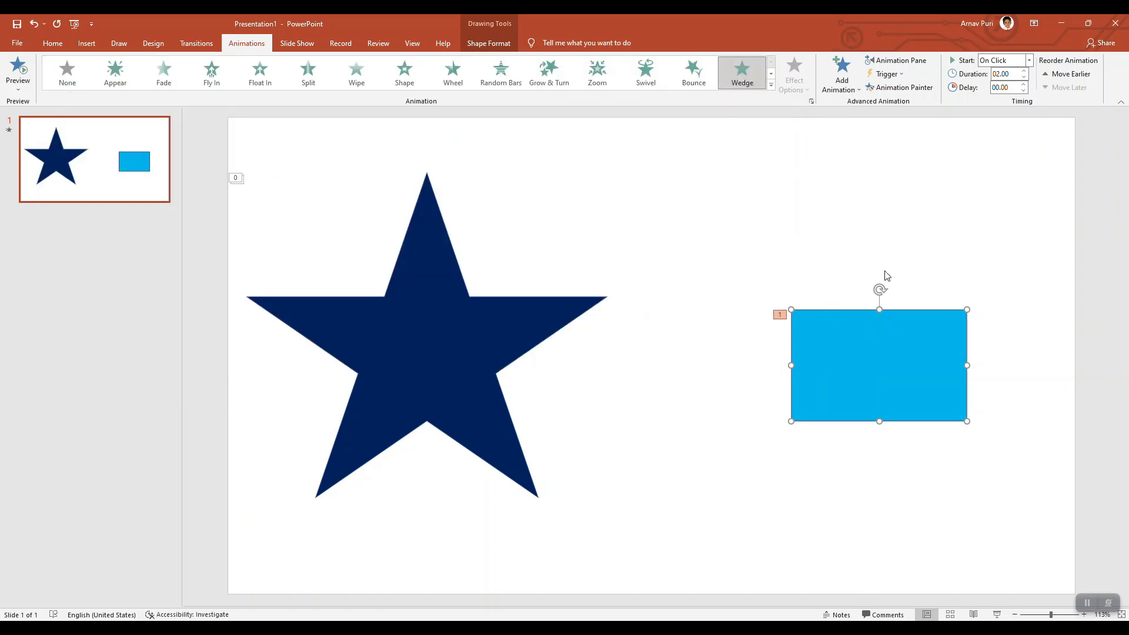
{"action": "left_click", "coordinate": [842, 73]}
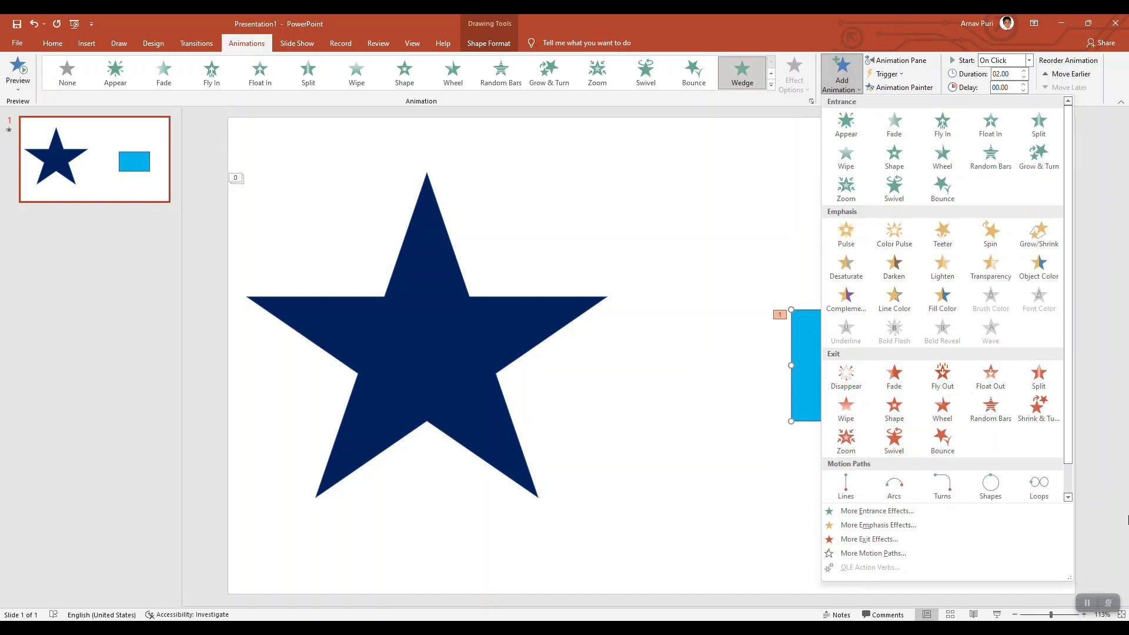
{"action": "left_click", "coordinate": [781, 317]}
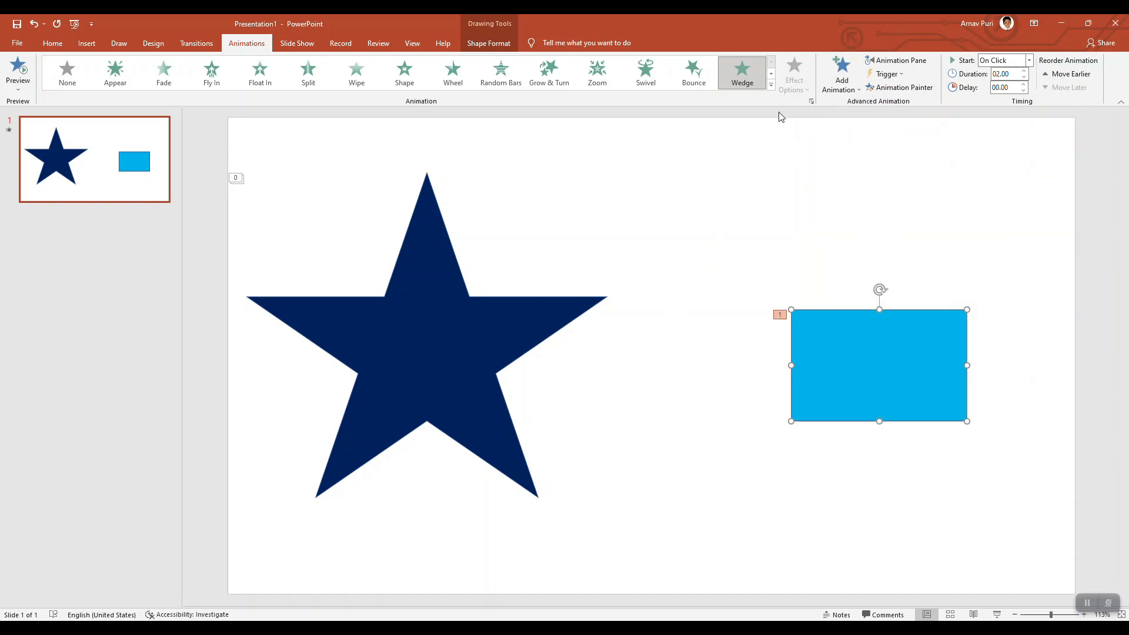
{"action": "left_click", "coordinate": [829, 77]}
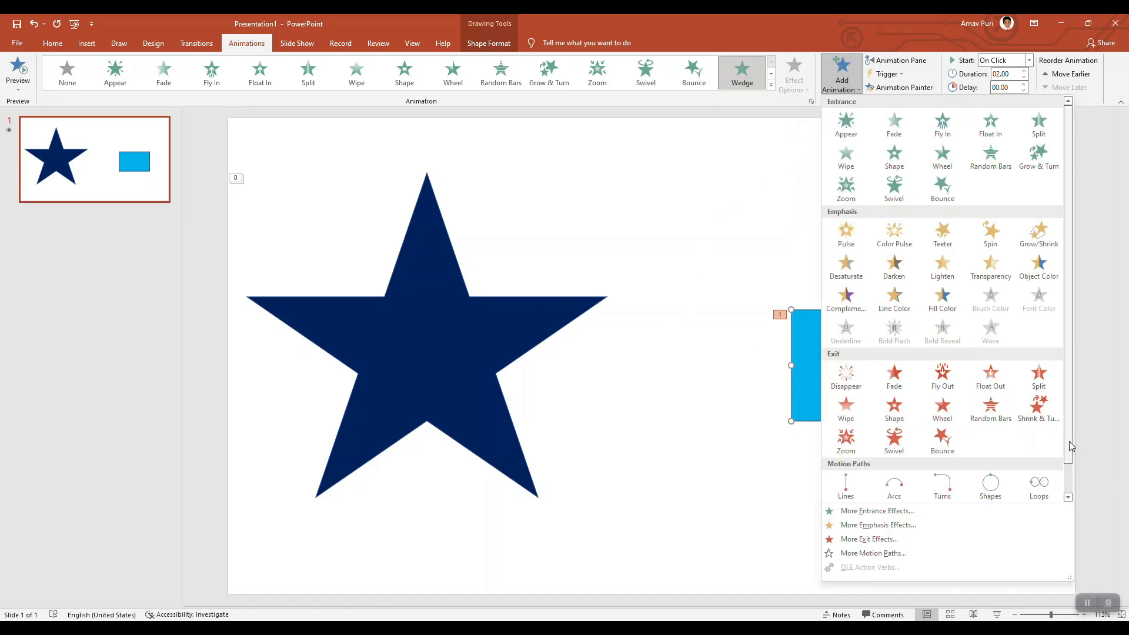
{"action": "scroll", "coordinate": [1070, 441], "scroll_direction": "down", "scroll_amount": 1}
{"action": "left_click", "coordinate": [719, 440]}
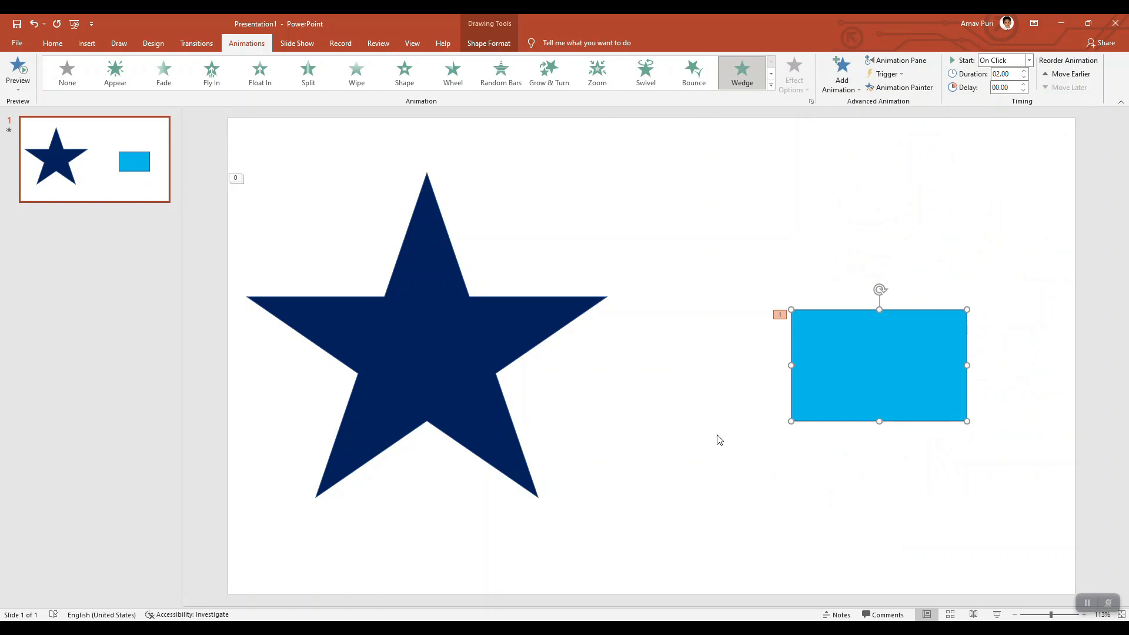
{"action": "left_click", "coordinate": [719, 440]}
Examine the extended sets of emphasis effects and exit effects for the rectangle without applying any
{"action": "left_click", "coordinate": [847, 352]}
{"action": "left_click", "coordinate": [771, 85]}
{"action": "left_click", "coordinate": [103, 339]}
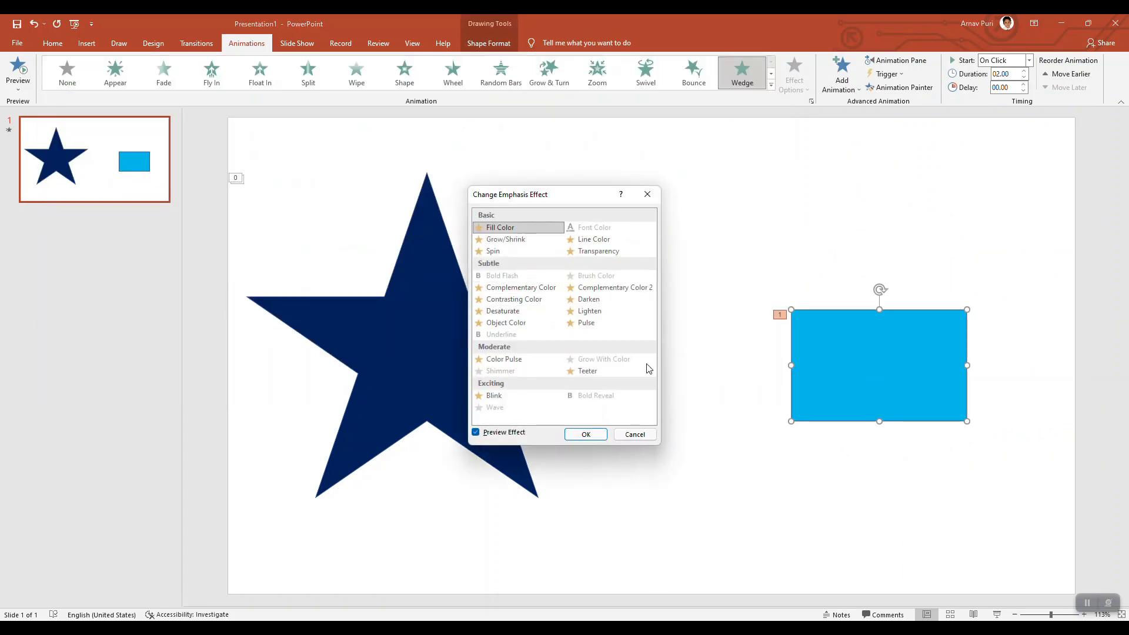
{"action": "left_click", "coordinate": [624, 435]}
{"action": "left_click", "coordinate": [771, 85]}
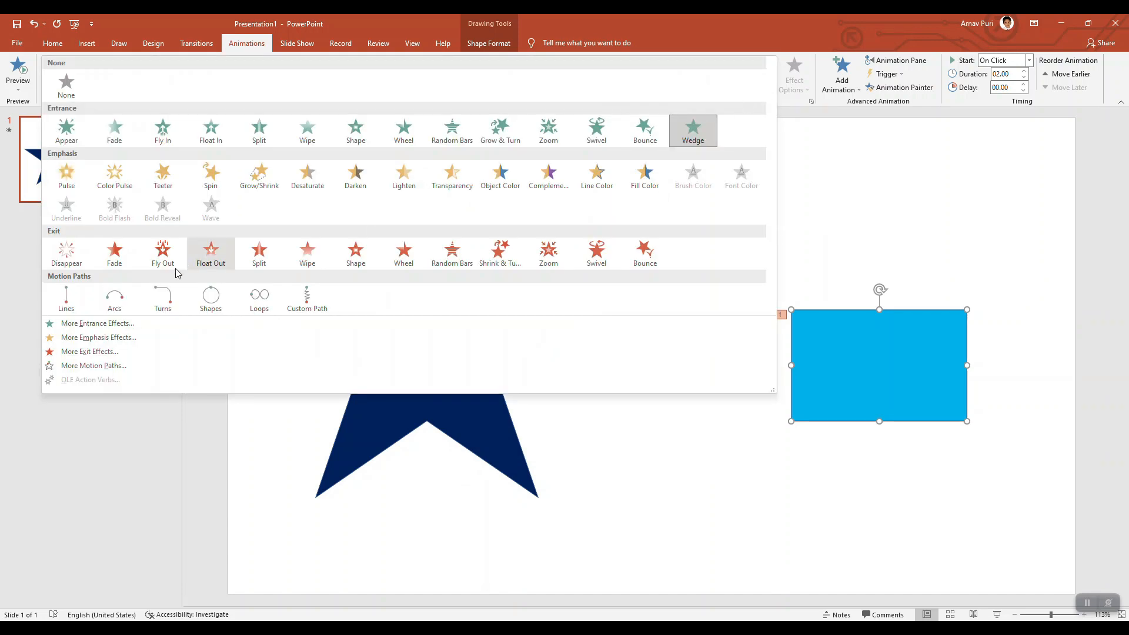
{"action": "left_click", "coordinate": [122, 351]}
{"action": "scroll", "coordinate": [573, 330], "scroll_direction": "up", "scroll_amount": 2}
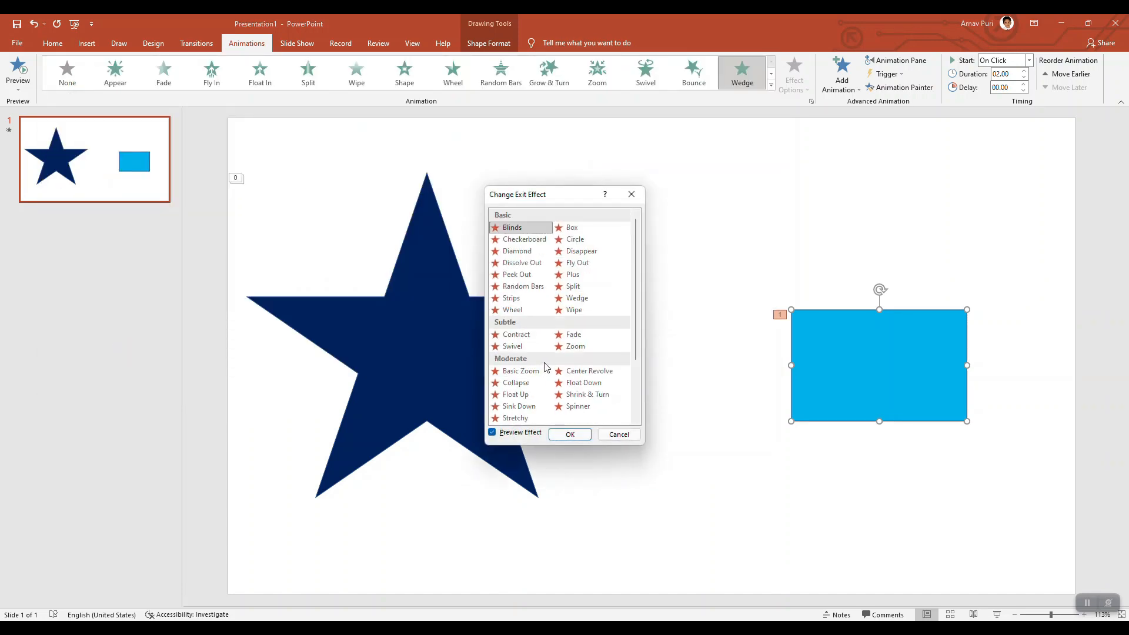
{"action": "left_click", "coordinate": [630, 193]}
Preview the Figure 8 Four and Peanut motion paths on the rectangle
{"action": "left_click", "coordinate": [771, 85]}
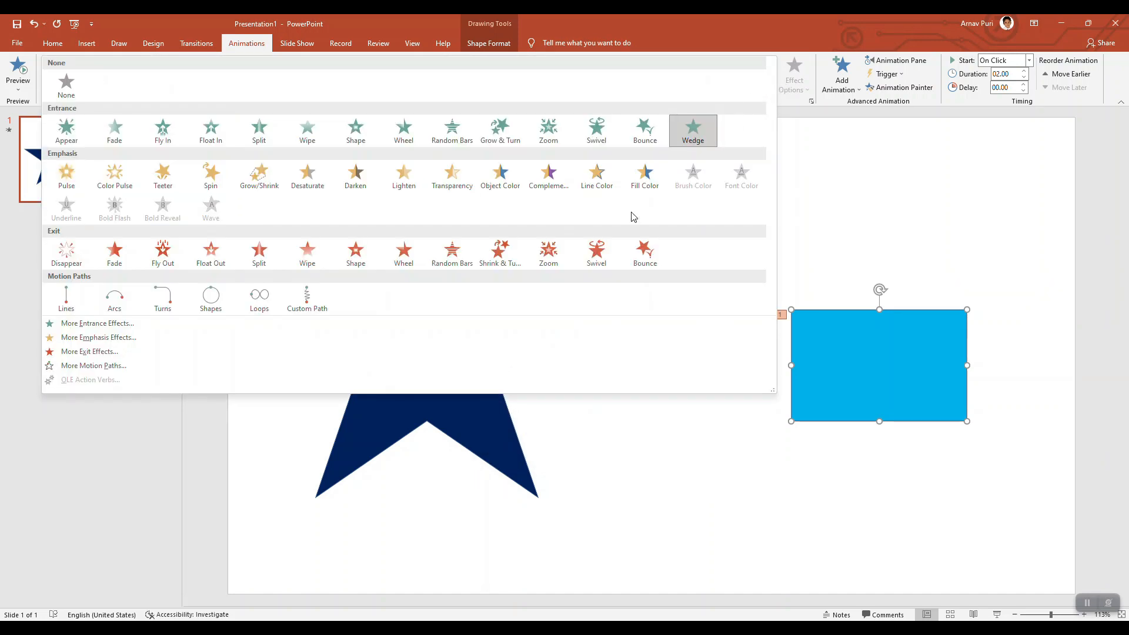
{"action": "left_click", "coordinate": [152, 366]}
{"action": "scroll", "coordinate": [527, 353], "scroll_direction": "down", "scroll_amount": 8}
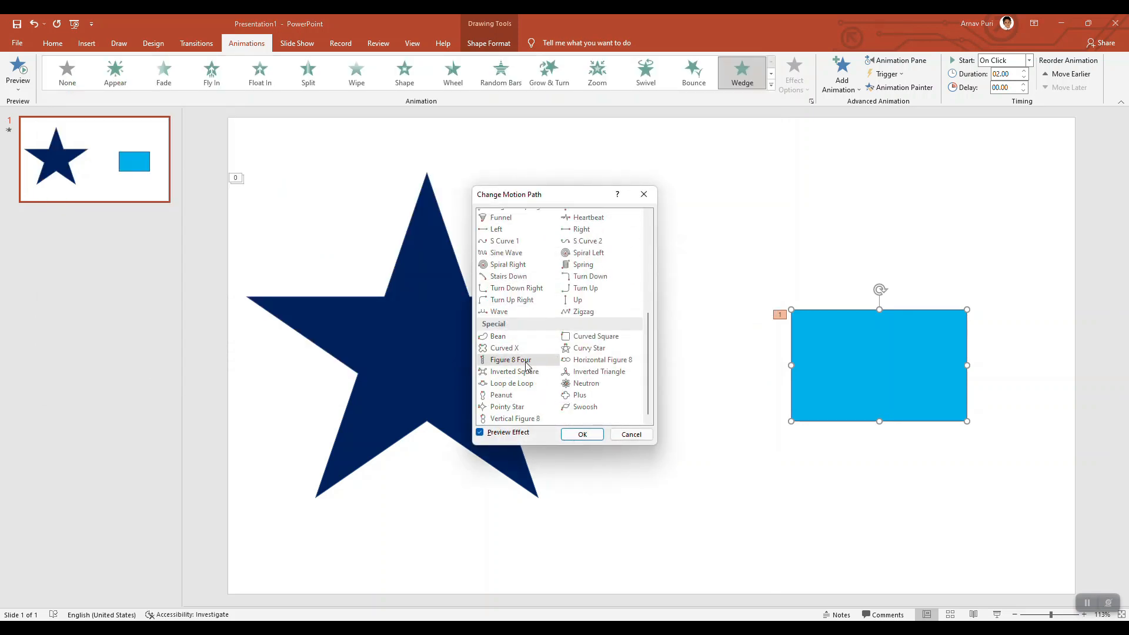
{"action": "left_click", "coordinate": [527, 364]}
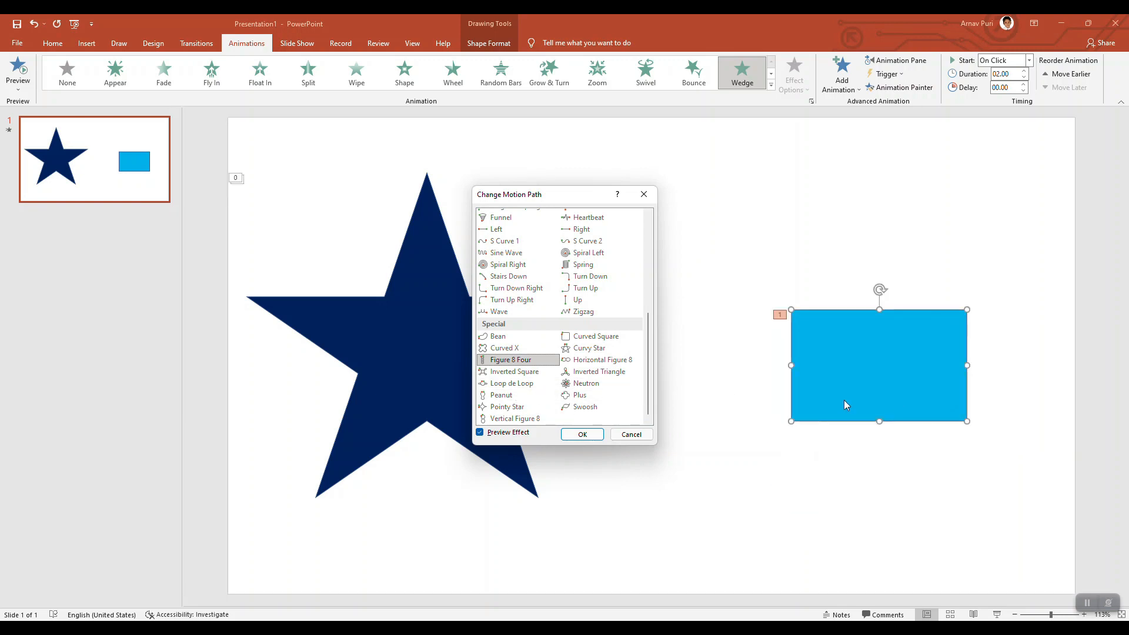
{"action": "left_click", "coordinate": [520, 395]}
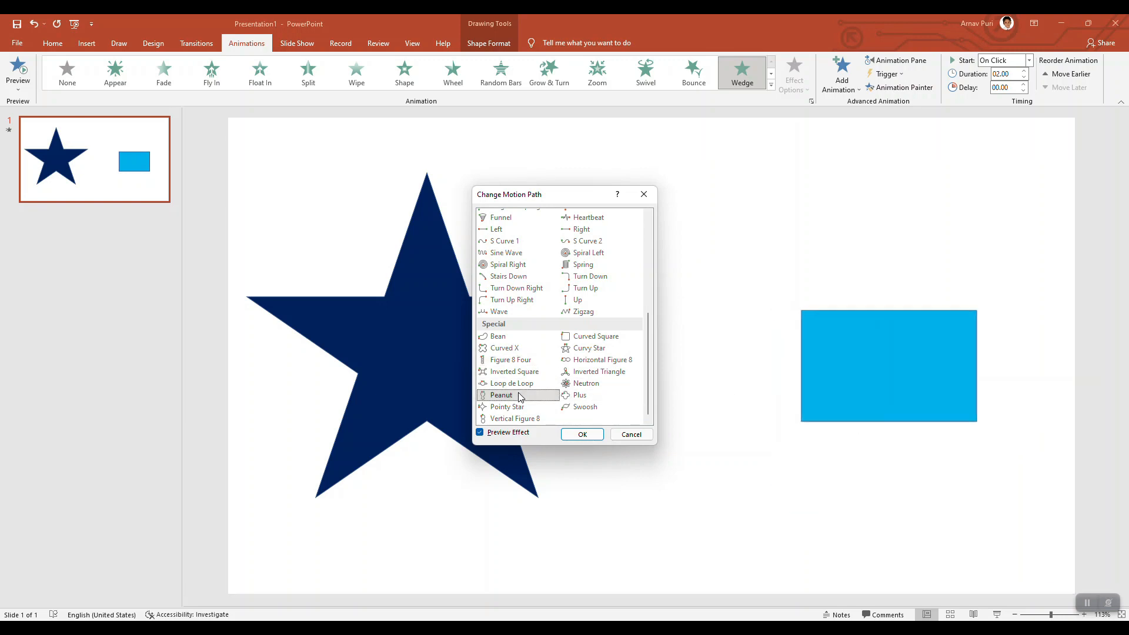
Replace the rectangle's Wedge effect with the Heartbeat motion path and deselect it
{"action": "scroll", "coordinate": [610, 348], "scroll_direction": "up", "scroll_amount": 1}
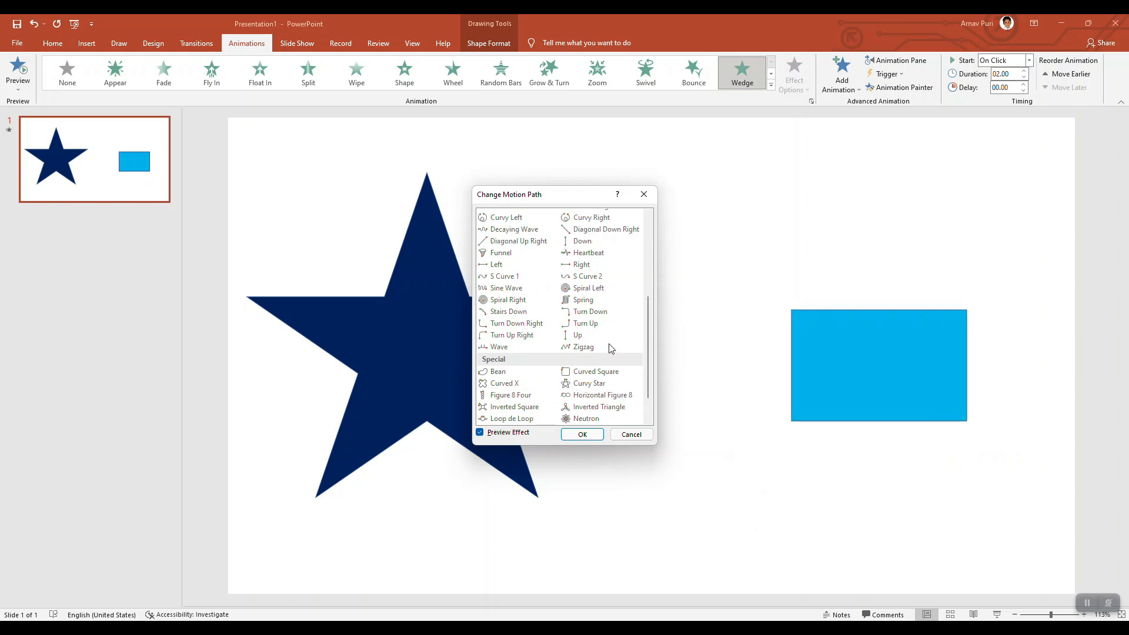
{"action": "scroll", "coordinate": [609, 349], "scroll_direction": "up", "scroll_amount": 3}
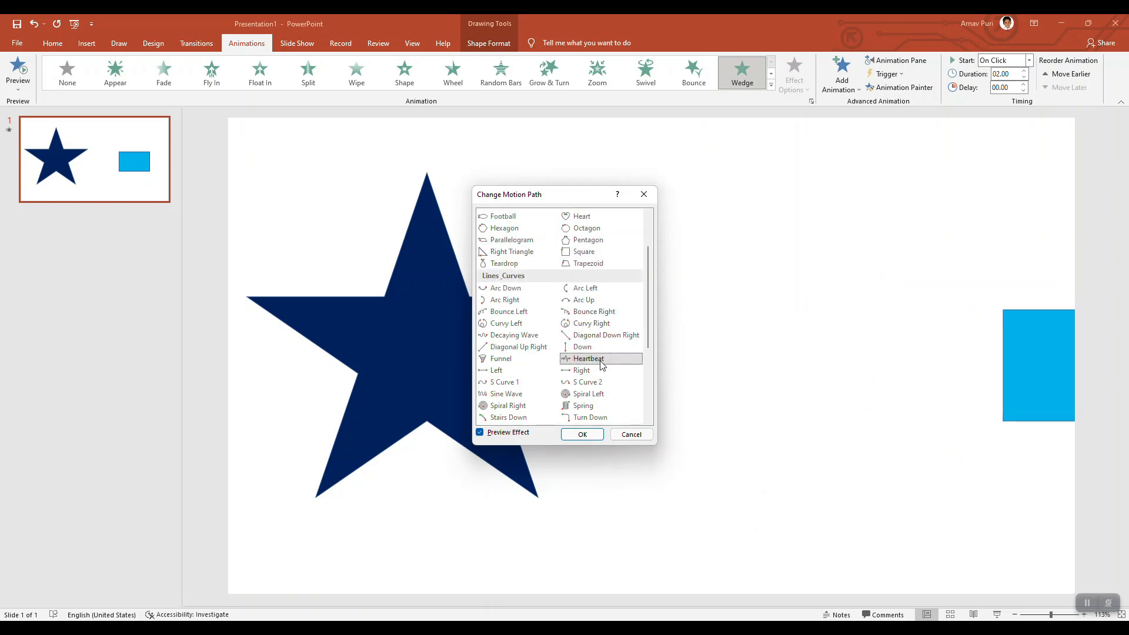
{"action": "left_click", "coordinate": [583, 434]}
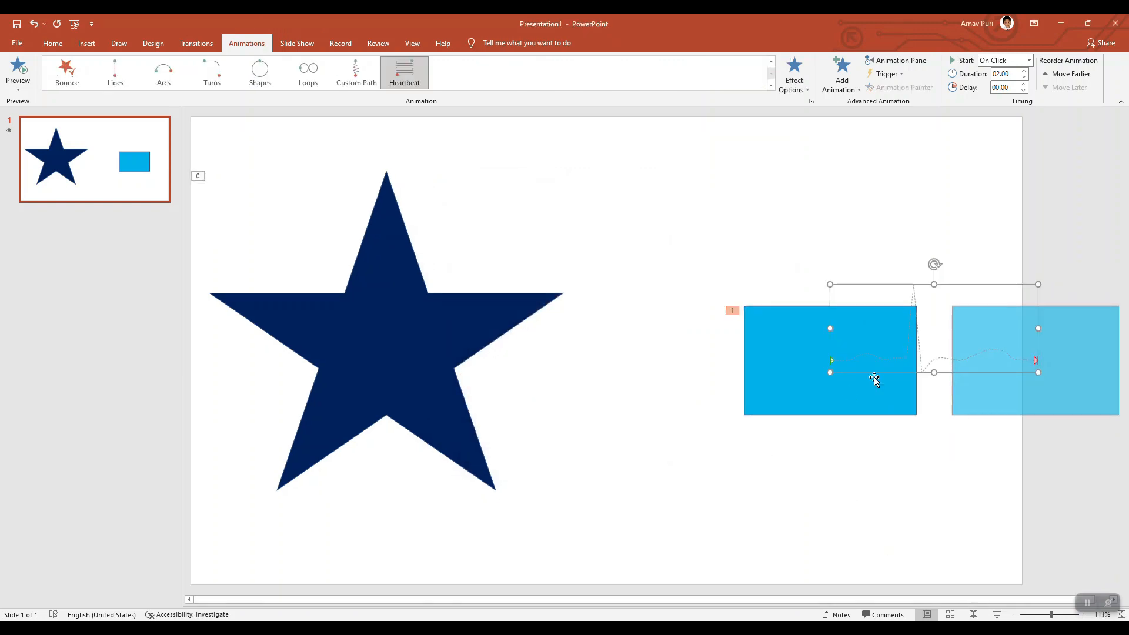
{"action": "left_click", "coordinate": [1019, 392]}
{"action": "left_click", "coordinate": [914, 402]}
{"action": "left_click", "coordinate": [972, 509]}
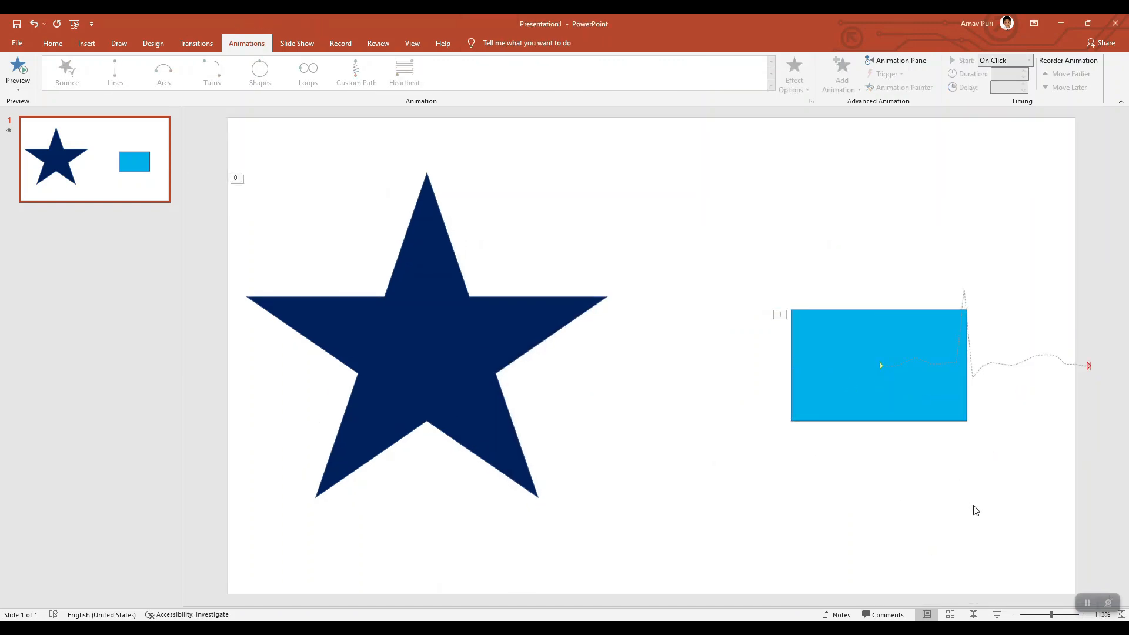
Remove the animation from the blue rectangle and deselect it
{"action": "left_click", "coordinate": [896, 396]}
{"action": "left_click", "coordinate": [771, 85]}
{"action": "left_click", "coordinate": [67, 75]}
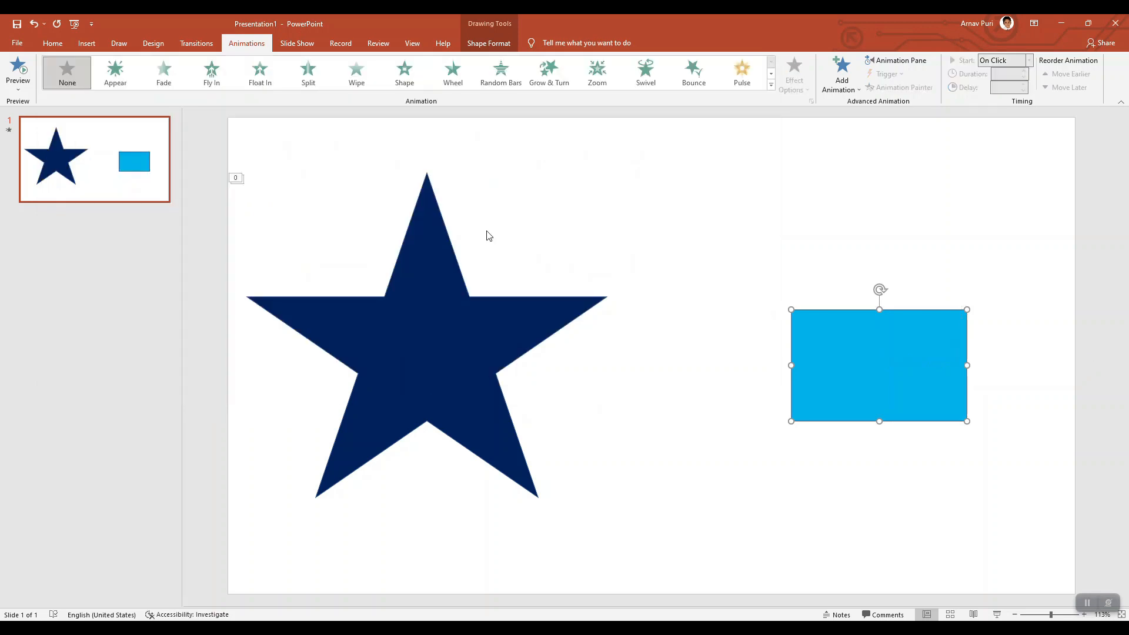
{"action": "left_click", "coordinate": [745, 247]}
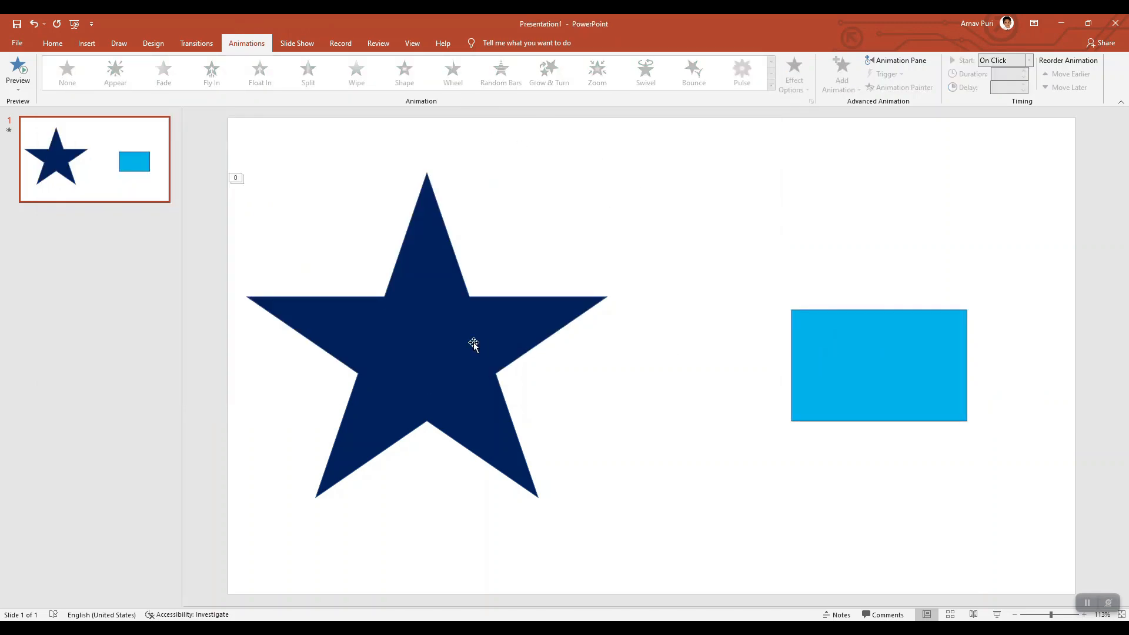